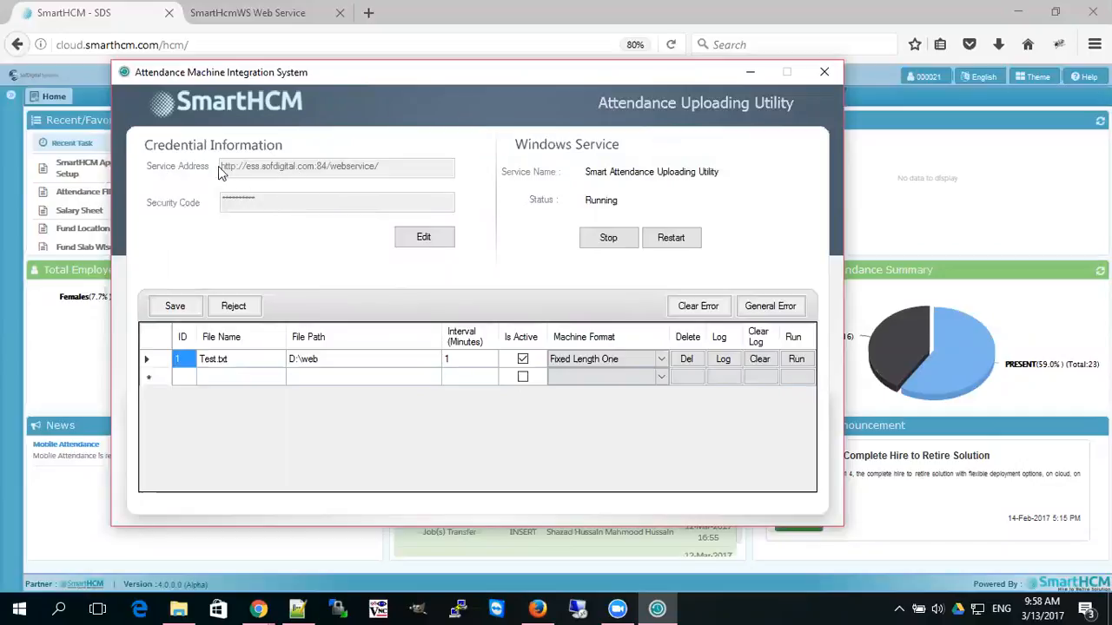
# Step: Open the credential information for editing and compare its service address with the SmartHcmWS Web Service page's URL in Firefox
pyautogui.click(432, 239)
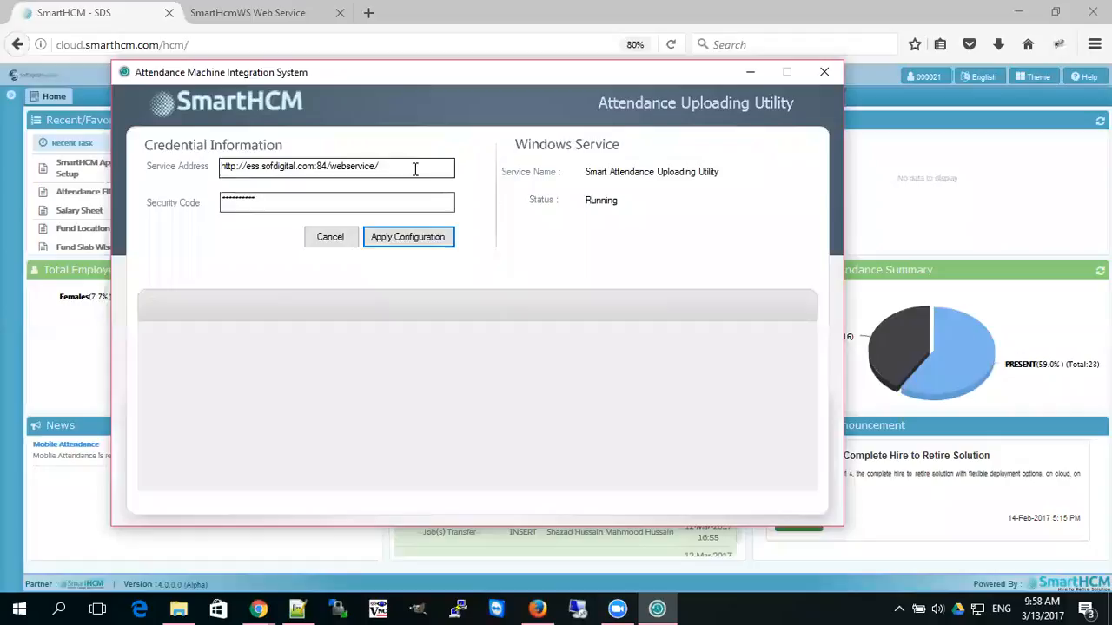
pyautogui.moveTo(424, 167); pyautogui.dragTo(177, 164)
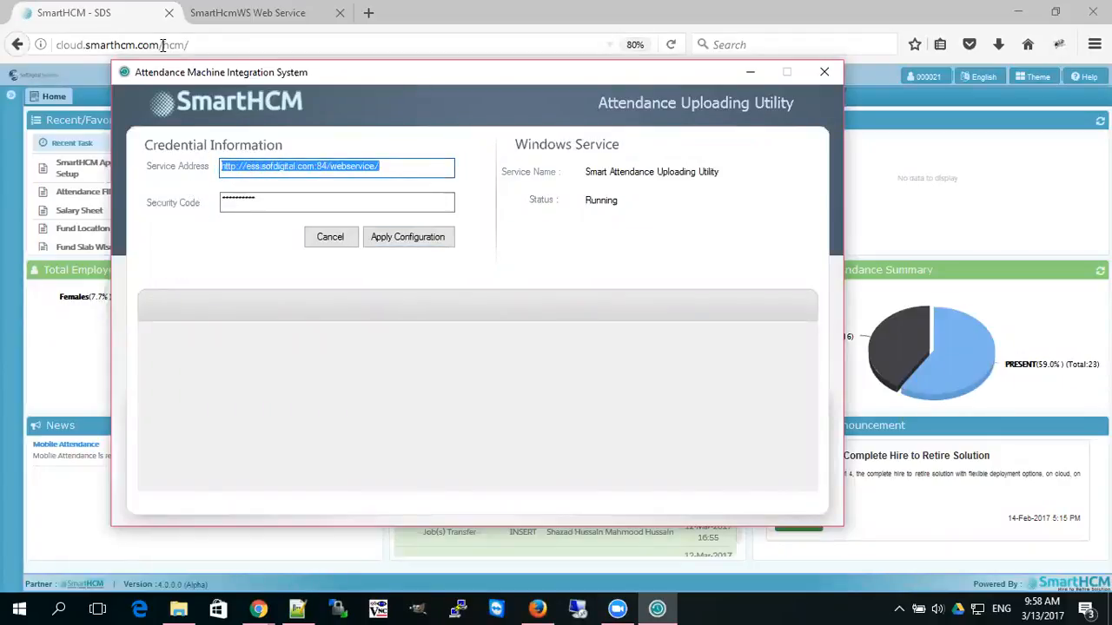
pyautogui.click(243, 16)
pyautogui.click(201, 52)
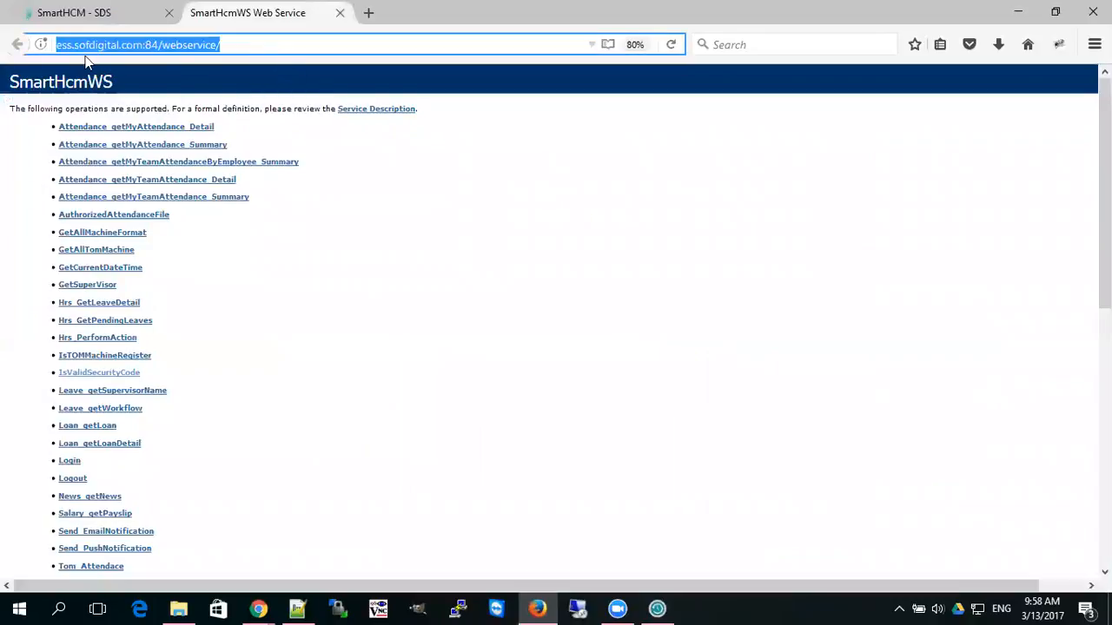
pyautogui.click(182, 47)
pyautogui.click(227, 48)
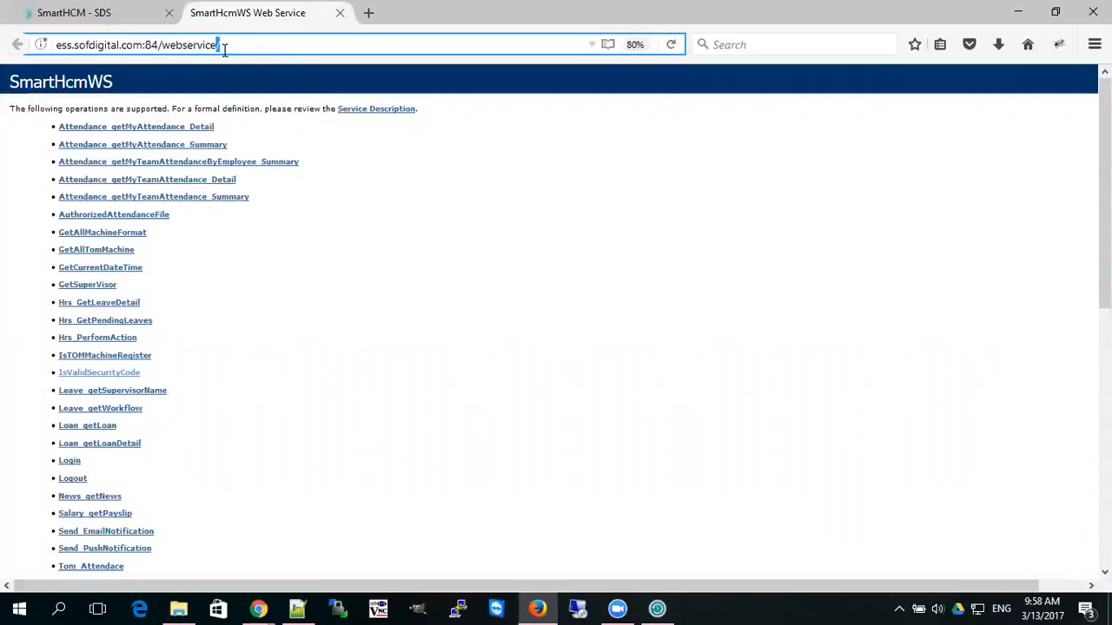
pyautogui.click(662, 608)
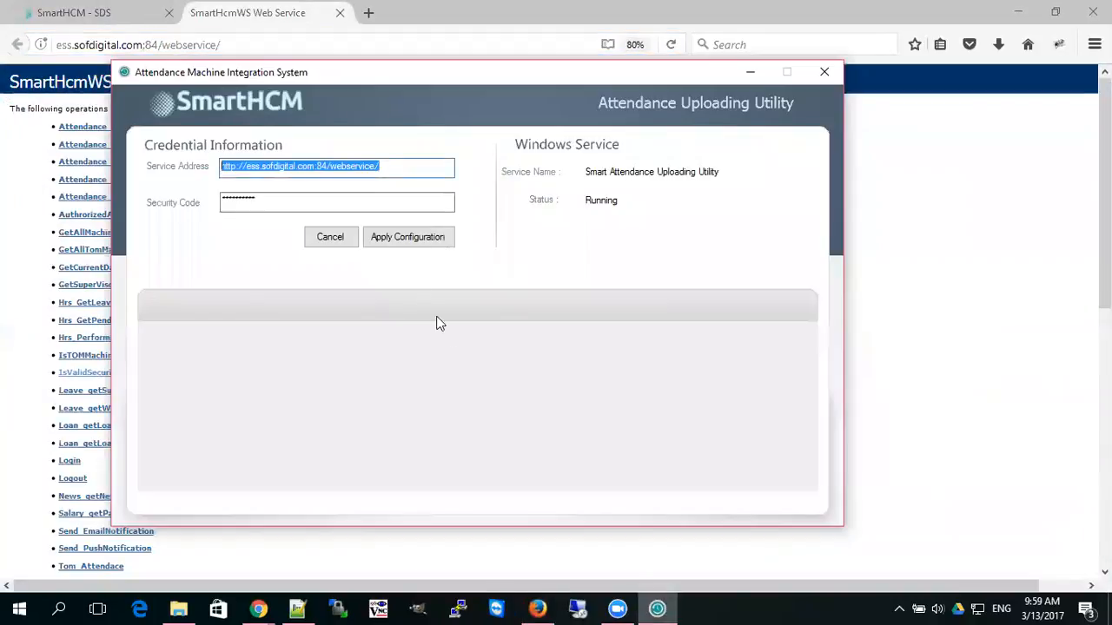
pyautogui.click(337, 198)
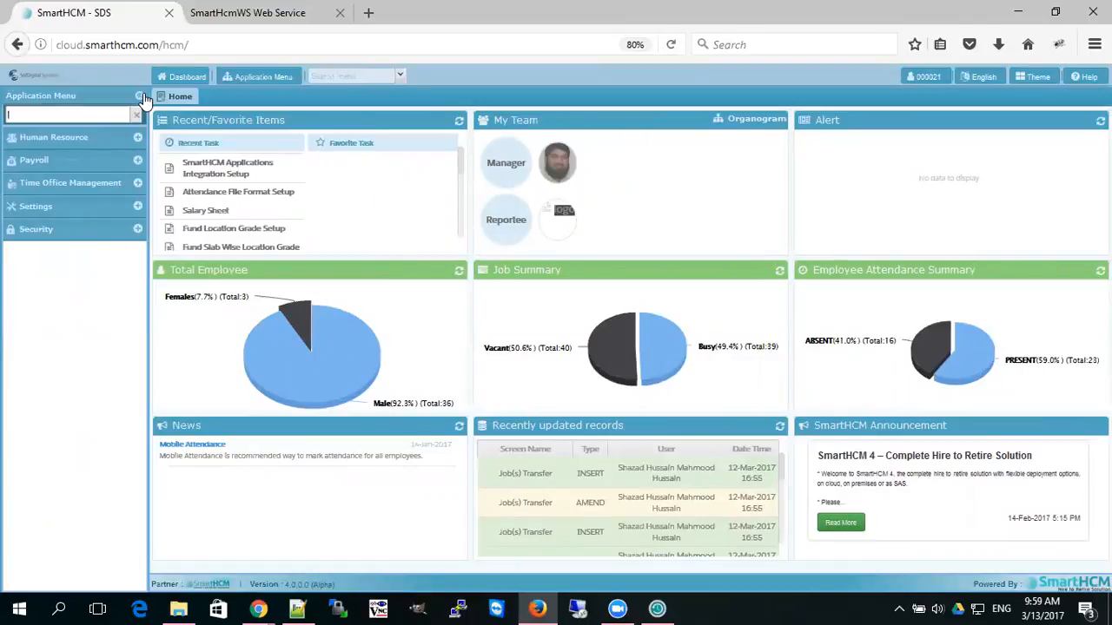
# Step: In SmartHCM in the browser, search the application menu for "integration" and open SmartHCM Applications Integration Setup
pyautogui.write('inte')
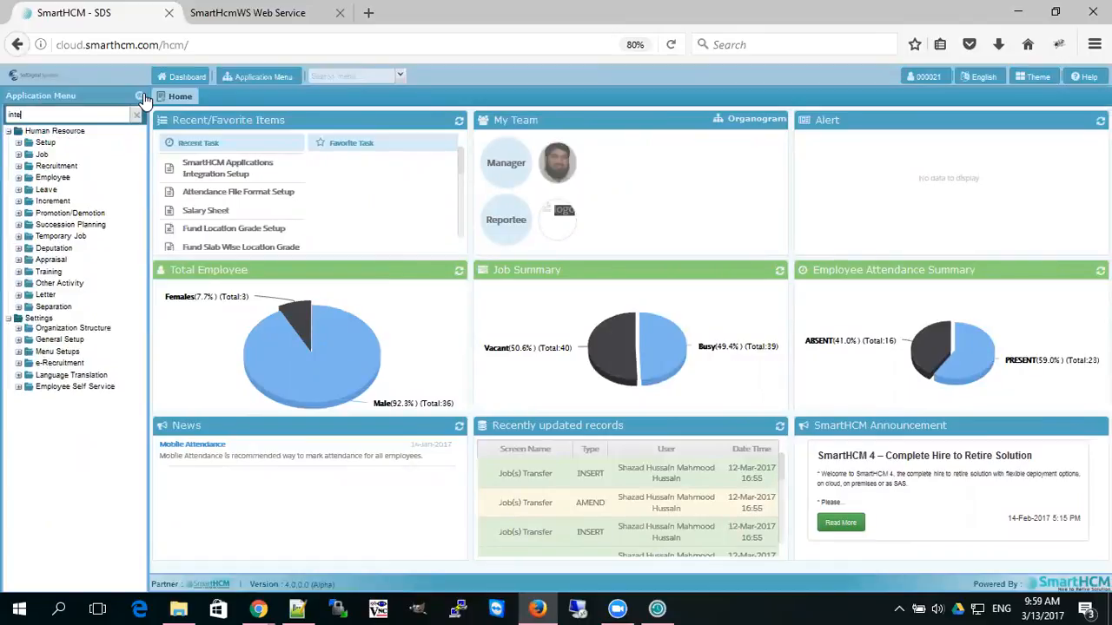
pyautogui.write('gration')
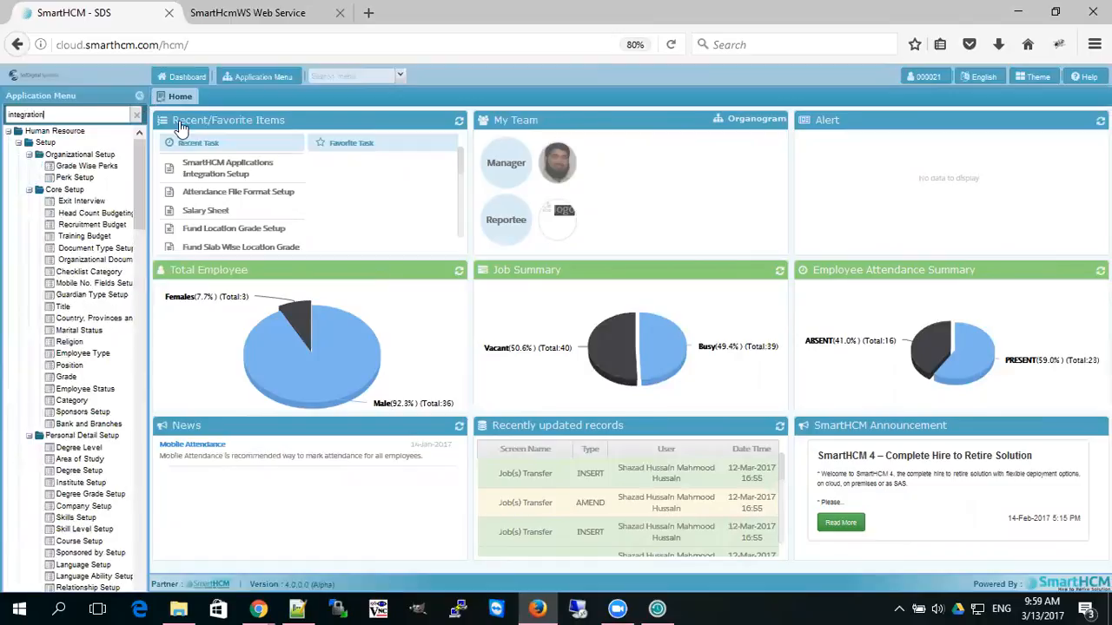
pyautogui.click(96, 178)
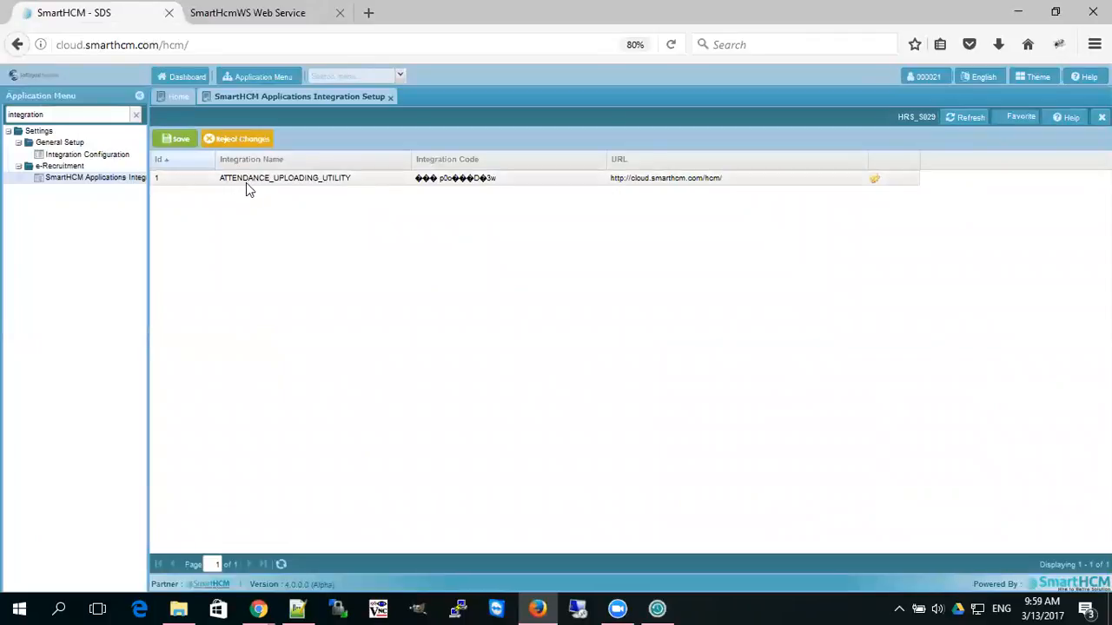
# Step: Open the ATTENDANCE_UPLOADING_UTILITY record to inspect its integration code and cancel the edit
pyautogui.click(874, 179)
pyautogui.doubleClick(561, 185)
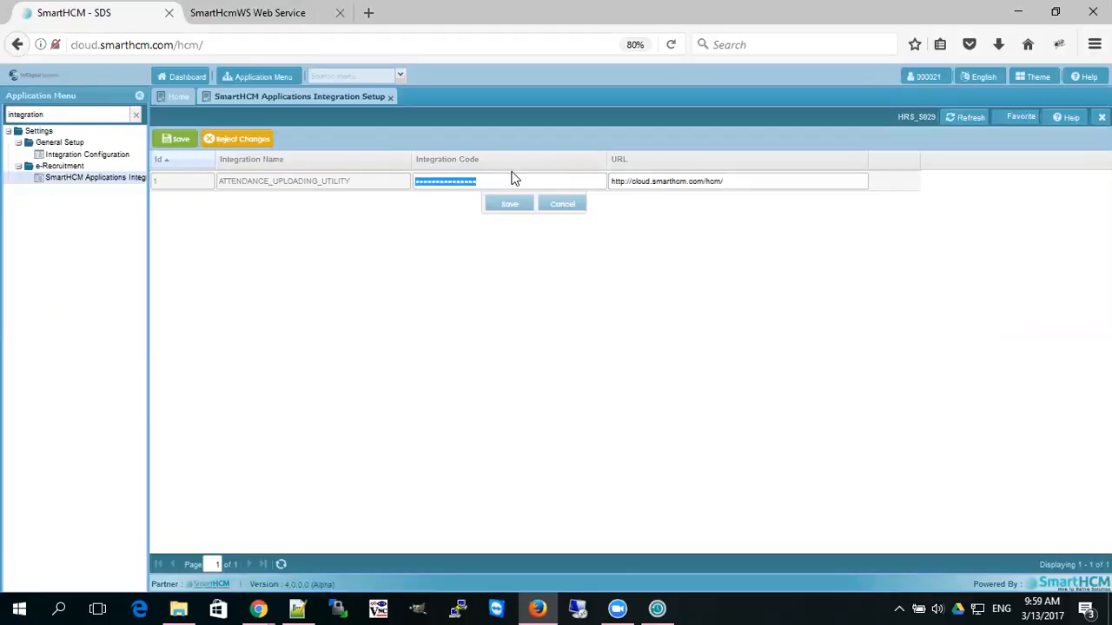
pyautogui.click(566, 207)
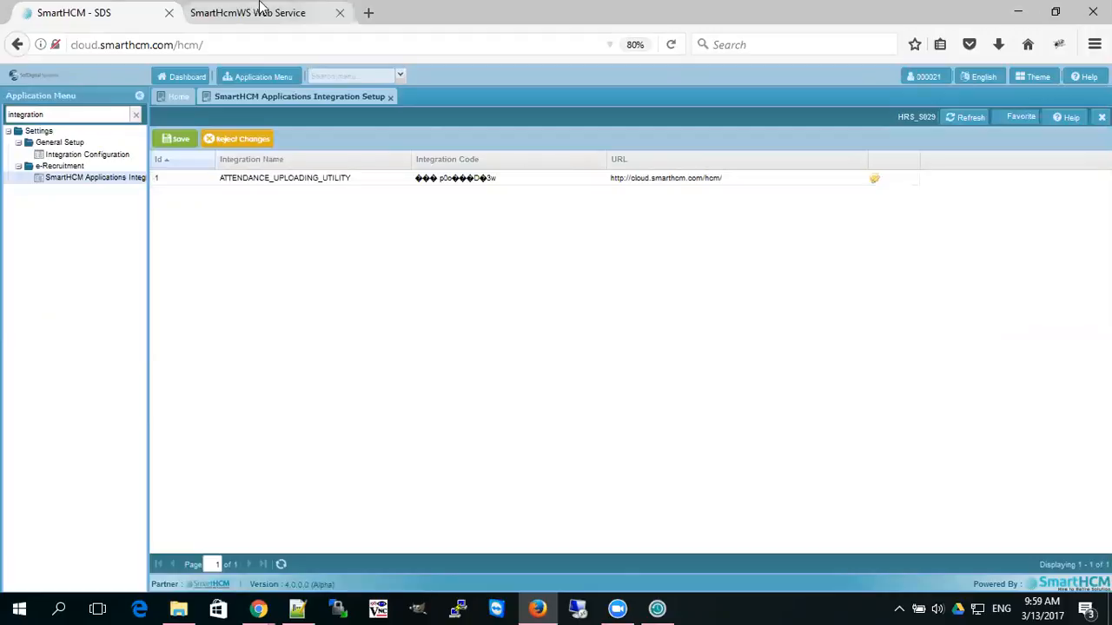
pyautogui.click(261, 8)
pyautogui.click(128, 16)
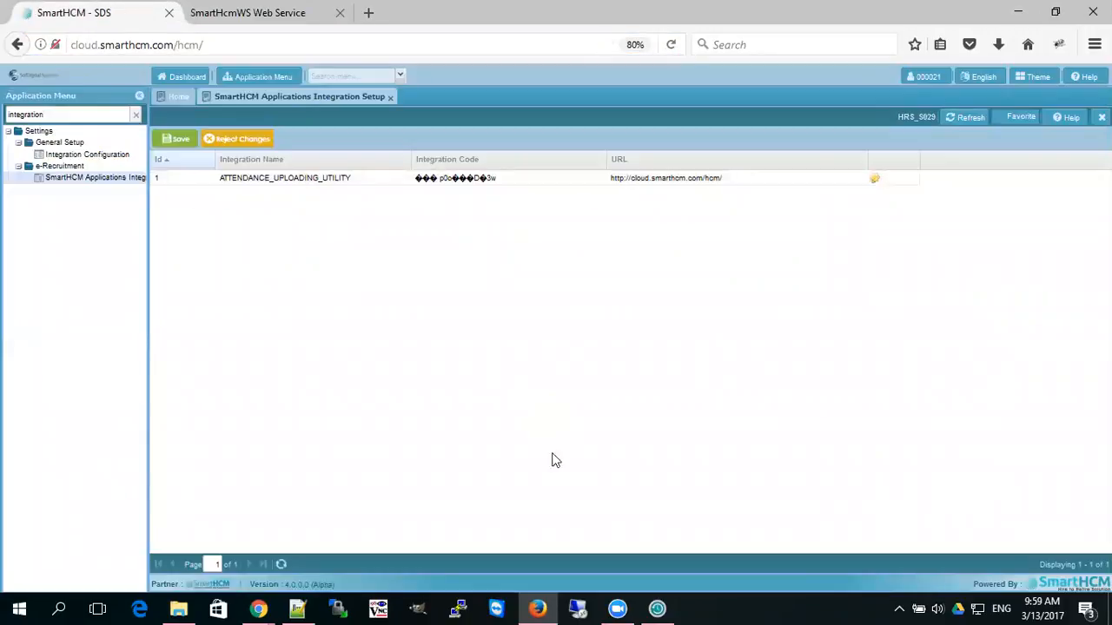
# Step: Return to the Attendance Uploading Utility, check the security code field, and cancel the credential edit
pyautogui.click(661, 608)
pyautogui.doubleClick(268, 197)
pyautogui.click(304, 205)
pyautogui.doubleClick(304, 205)
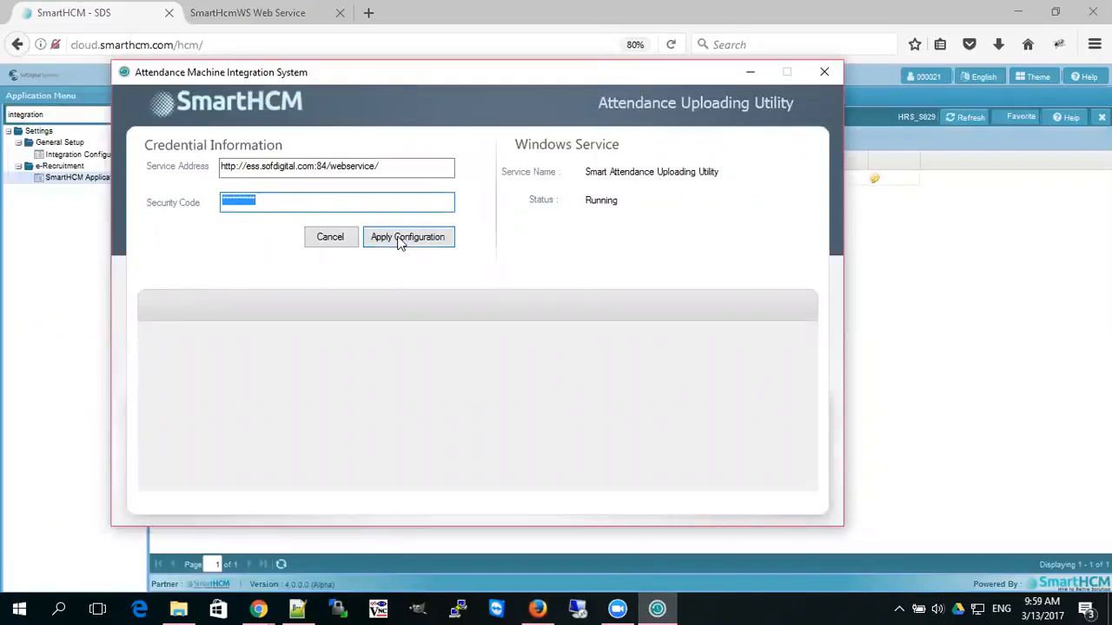
pyautogui.click(333, 245)
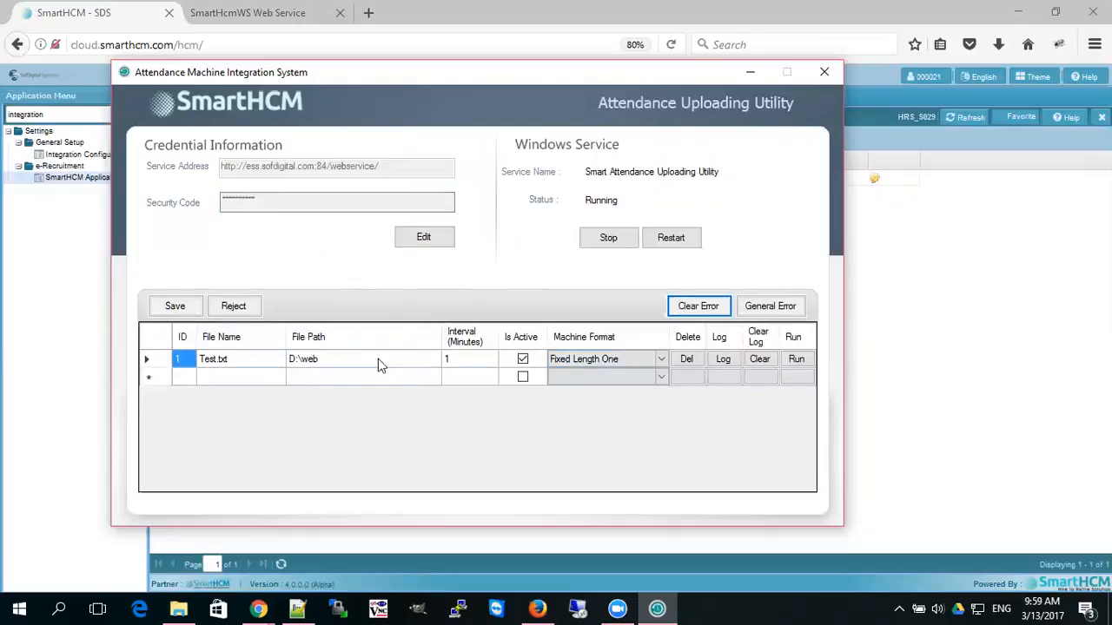
# Step: Review the Test.txt entry's file name and path and set its interval to 60 minutes
pyautogui.click(350, 359)
pyautogui.click(233, 359)
pyautogui.click(249, 358)
pyautogui.click(251, 358)
pyautogui.moveTo(259, 360); pyautogui.dragTo(199, 361)
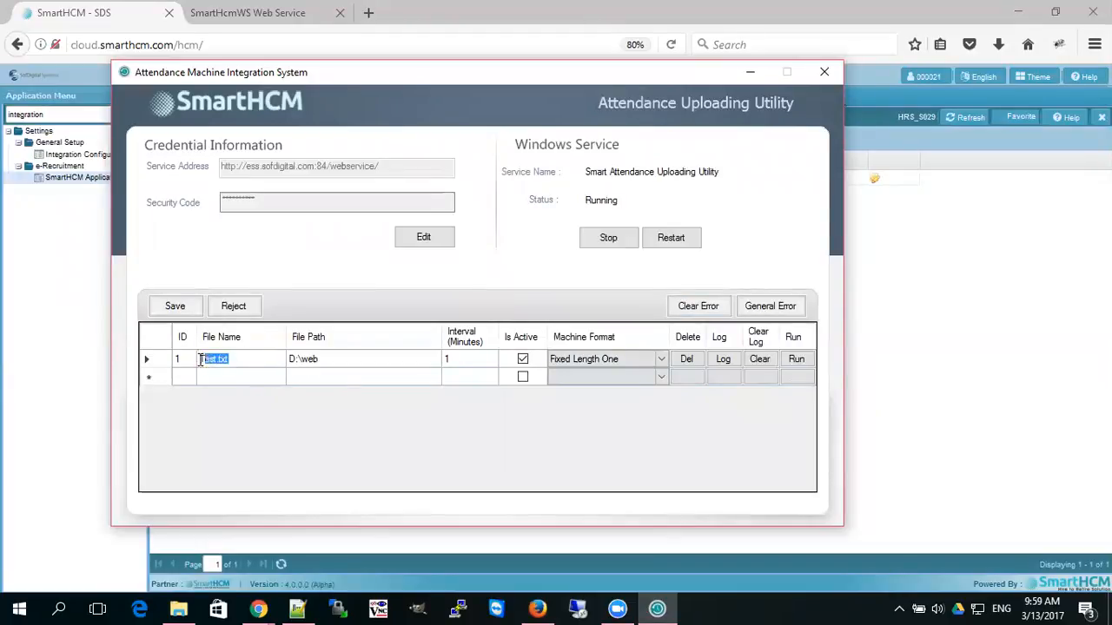
pyautogui.click(343, 360)
pyautogui.click(350, 358)
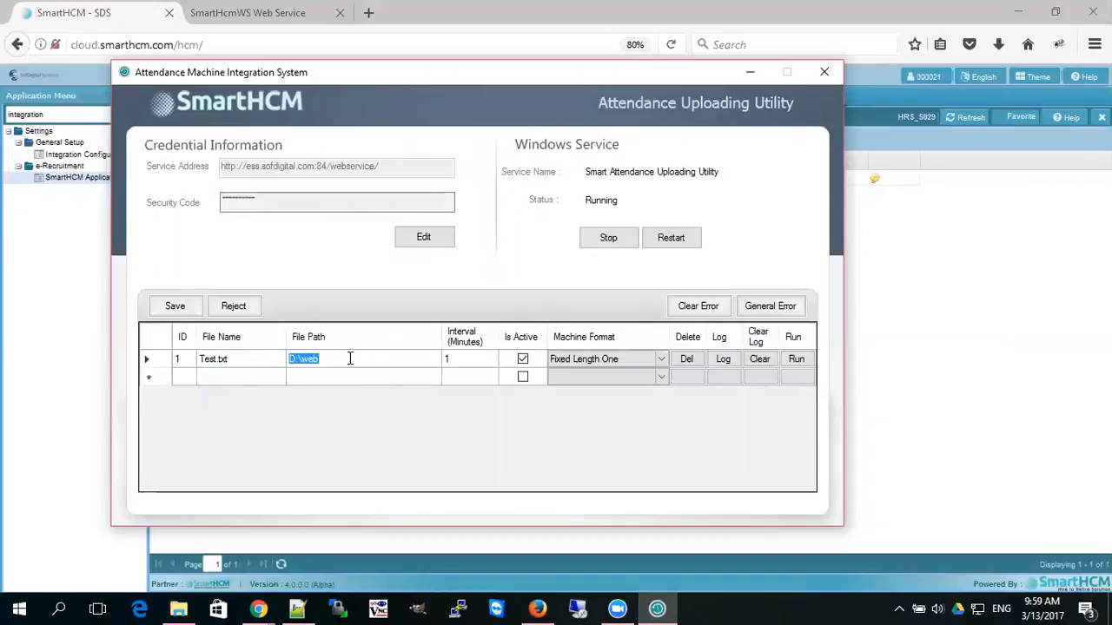
pyautogui.click(461, 359)
pyautogui.click(474, 358)
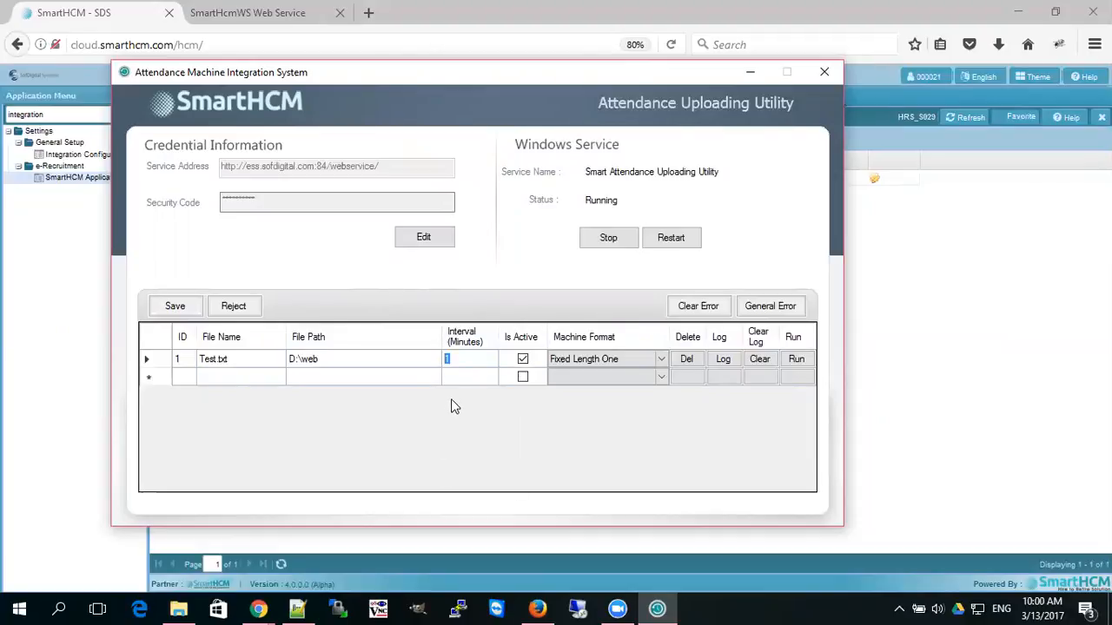
pyautogui.write('60')
# Step: Save the Test.txt entry with SDS HIDA FLF as its machine format and reopen the attendance utility
pyautogui.click(521, 359)
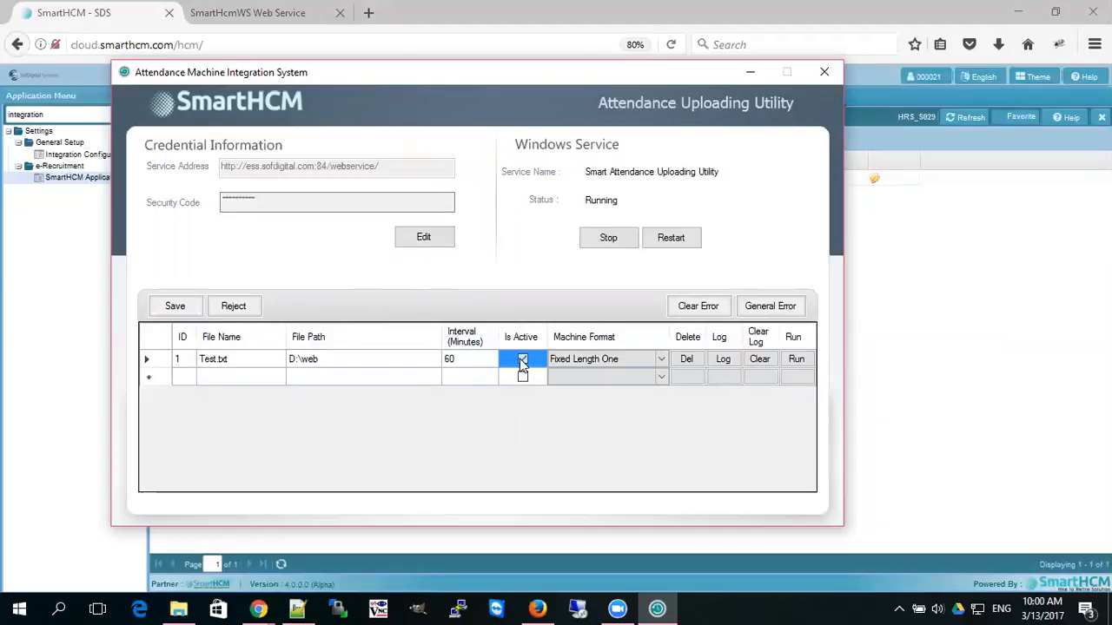
pyautogui.click(660, 362)
pyautogui.click(661, 360)
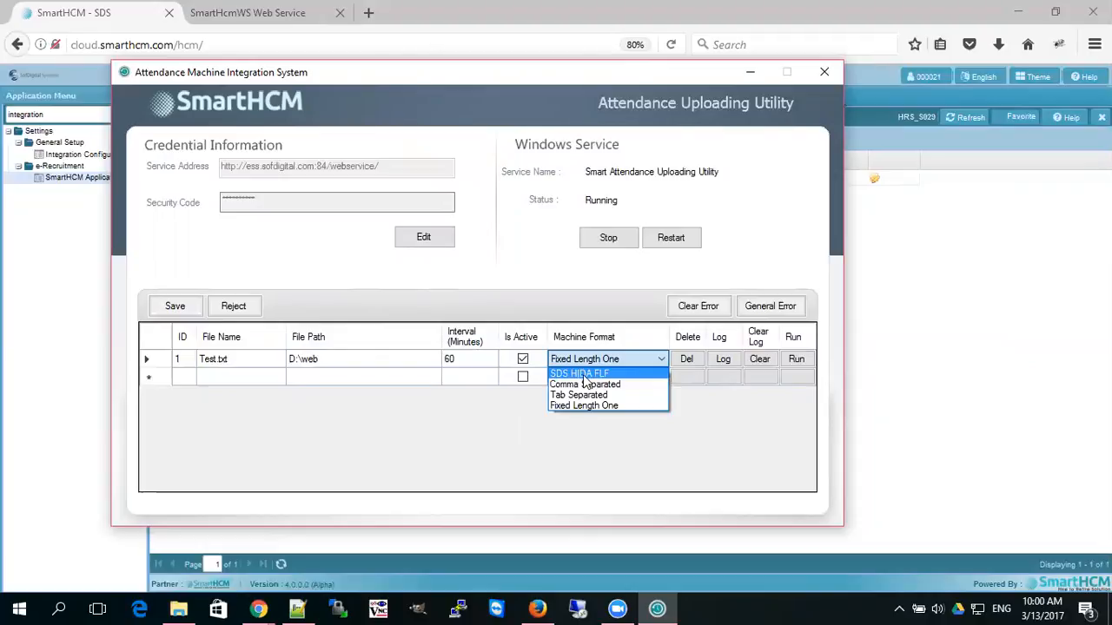
pyautogui.click(584, 375)
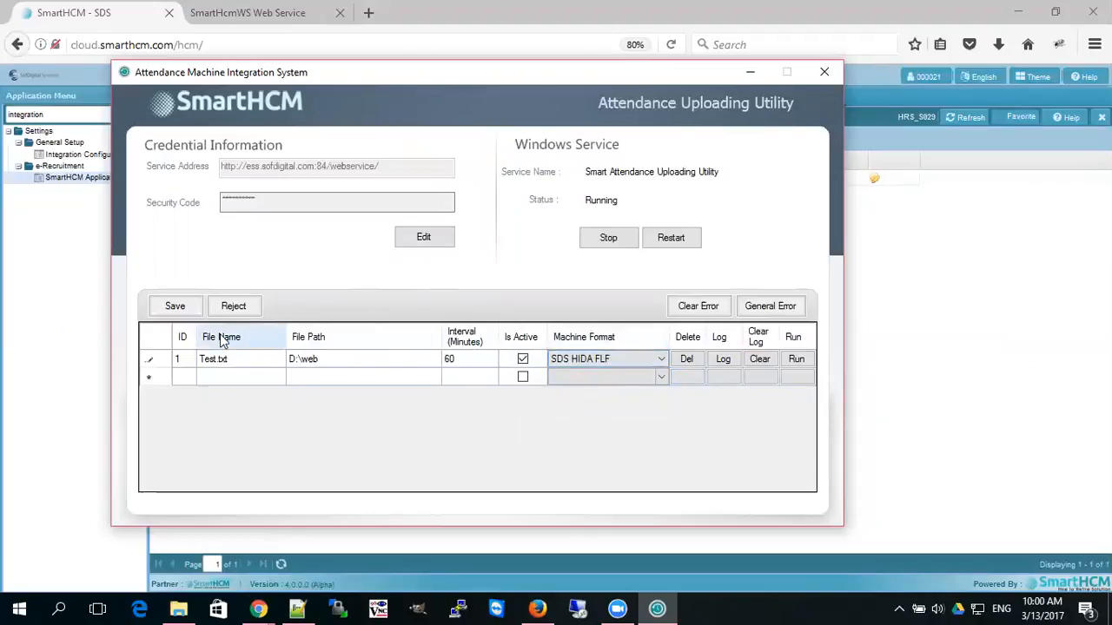
pyautogui.click(175, 306)
pyautogui.click(702, 364)
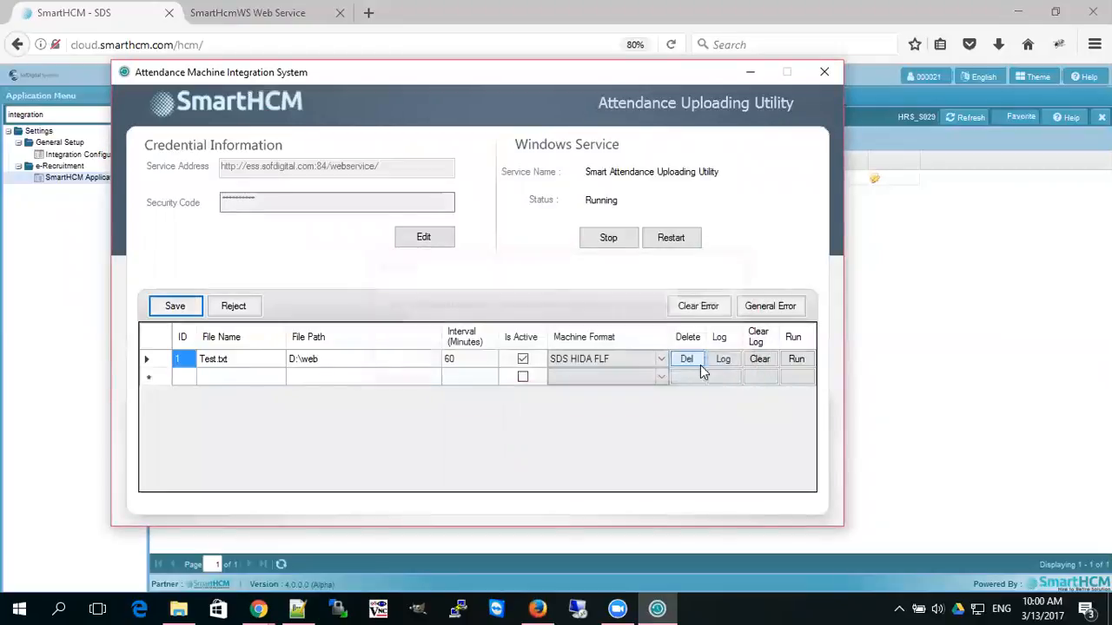
pyautogui.click(824, 72)
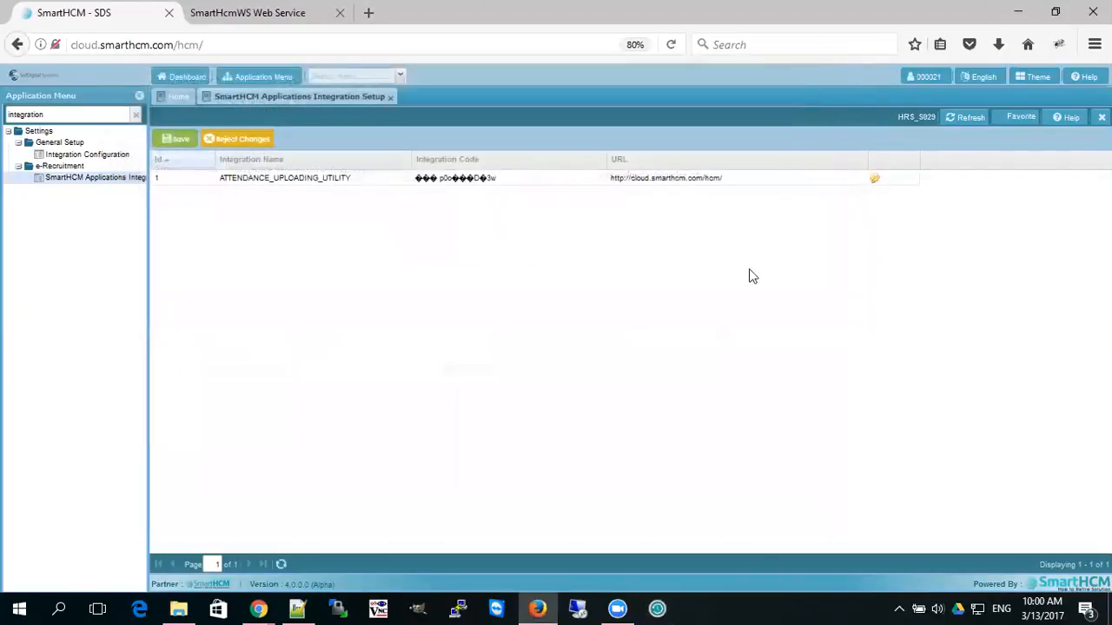
pyautogui.click(657, 609)
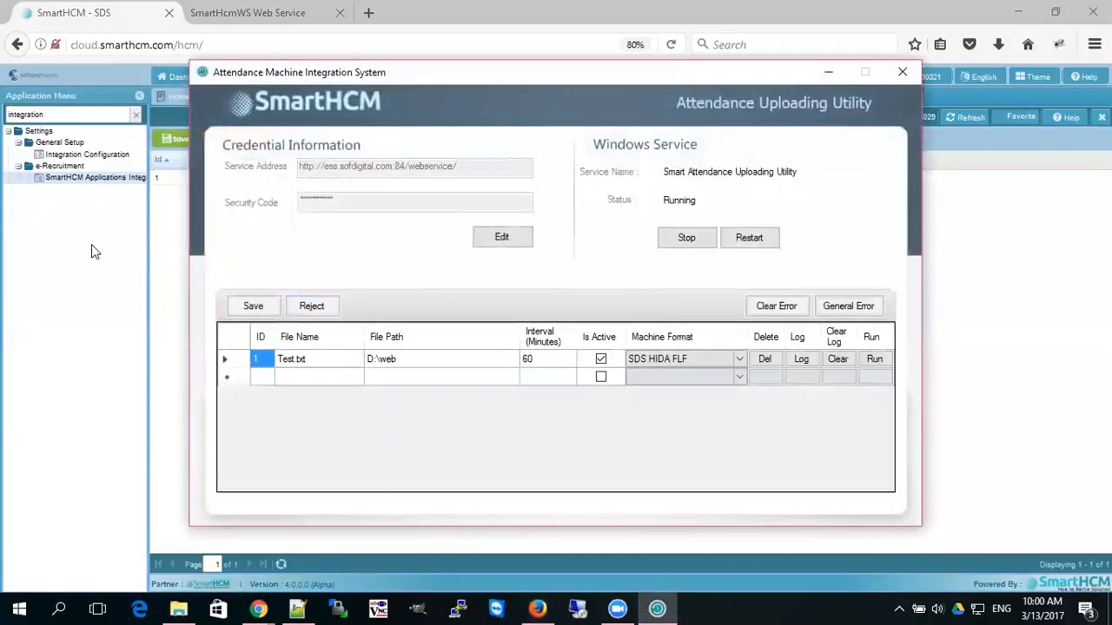
# Step: Switch to SmartHCM in the browser, clear the menu search, and open Attendance File Format Setup under Time Office Management
pyautogui.click(92, 246)
pyautogui.click(135, 115)
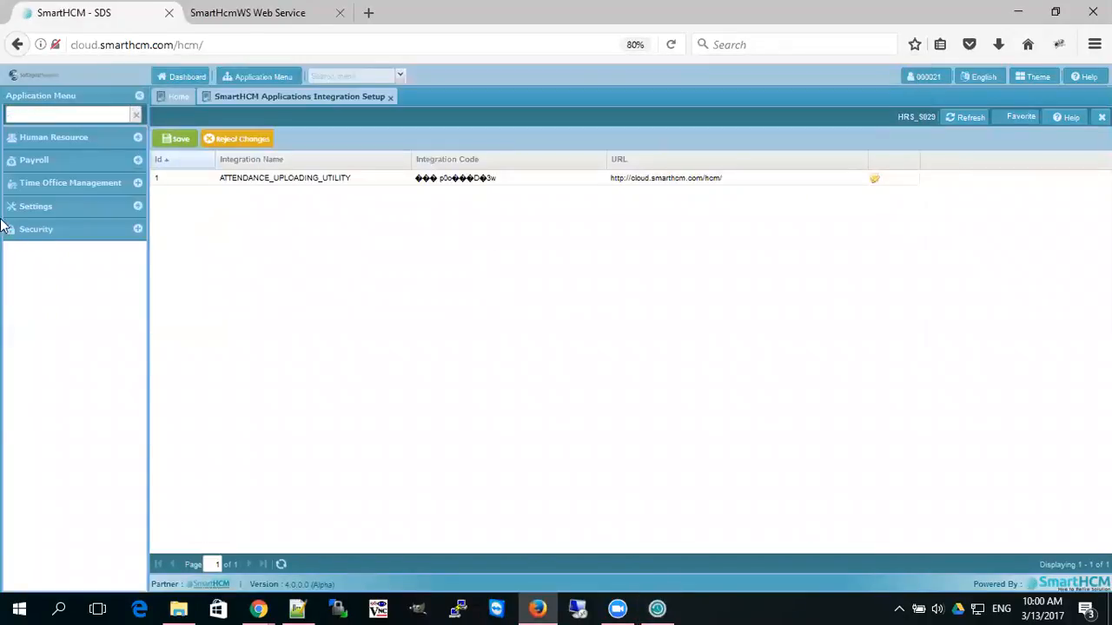
pyautogui.click(135, 185)
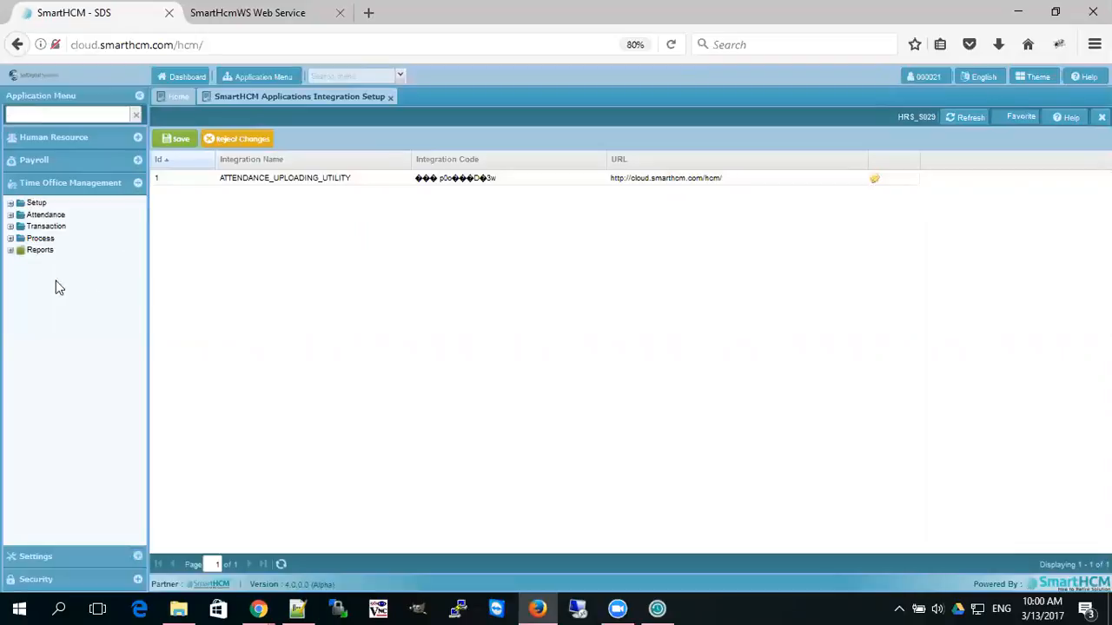
pyautogui.click(9, 202)
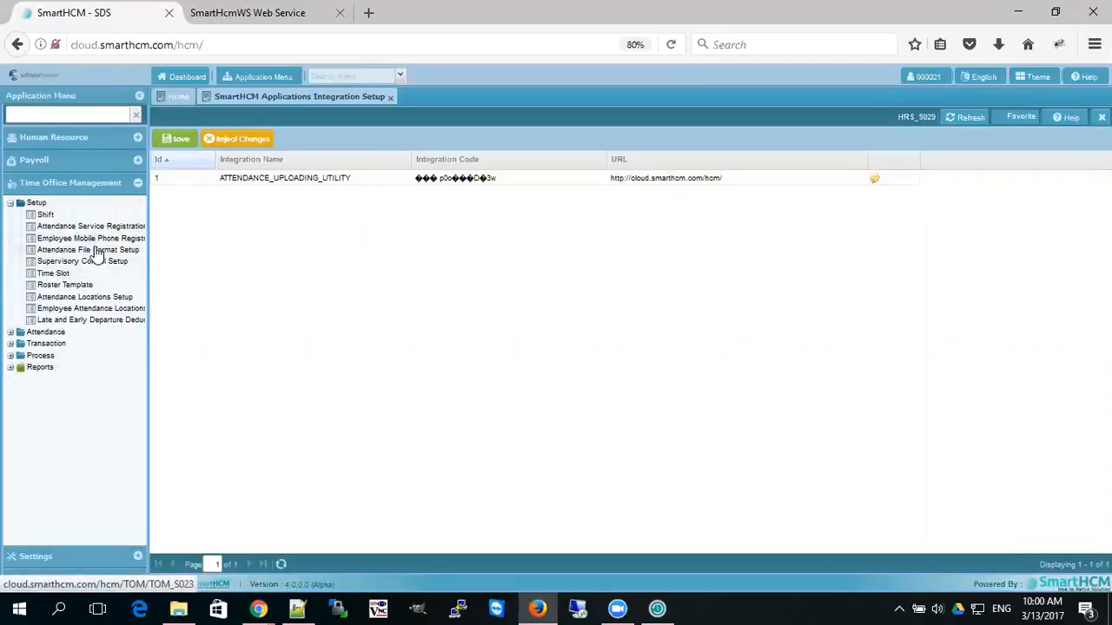
pyautogui.click(93, 251)
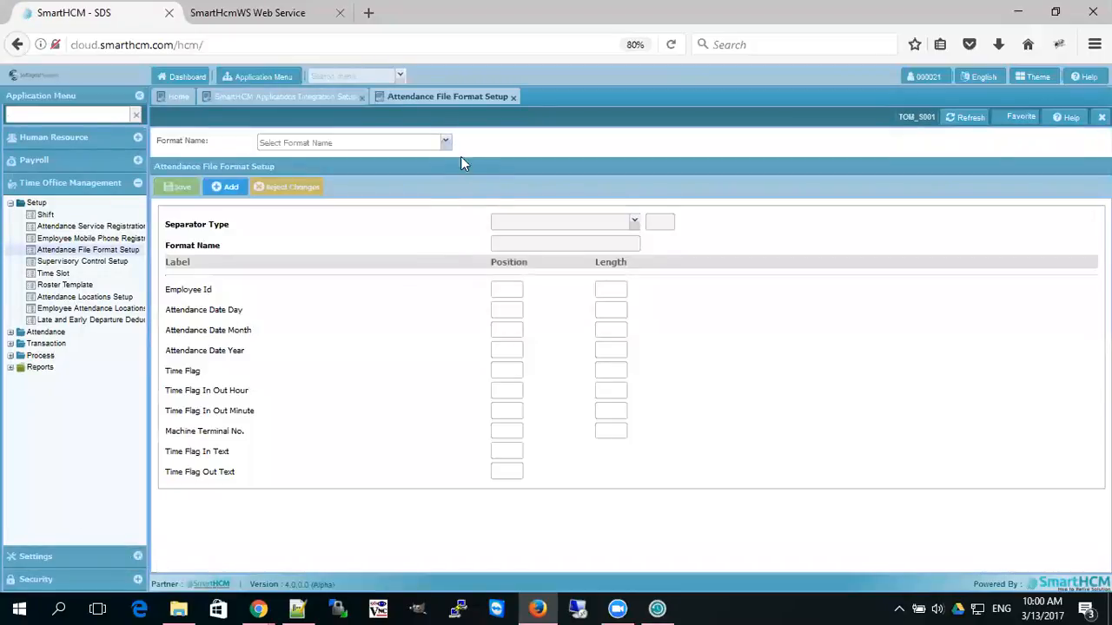
# Step: Start a new Fixed Length File format named HO with Employee Id at position 1 and length 6
pyautogui.click(228, 190)
pyautogui.click(634, 222)
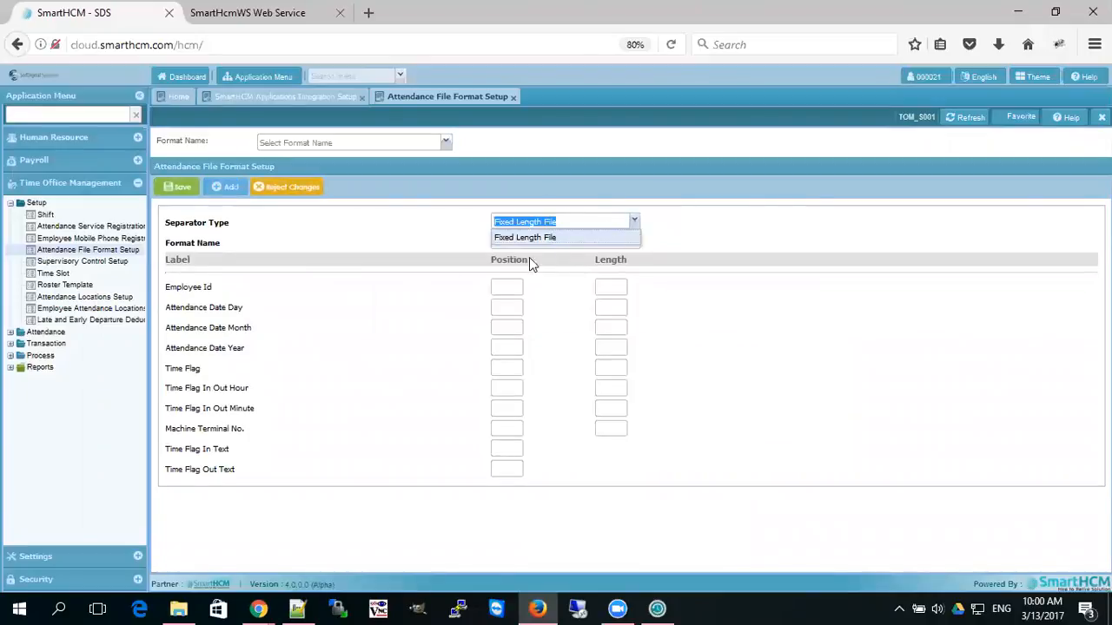
pyautogui.click(517, 248)
pyautogui.click(632, 244)
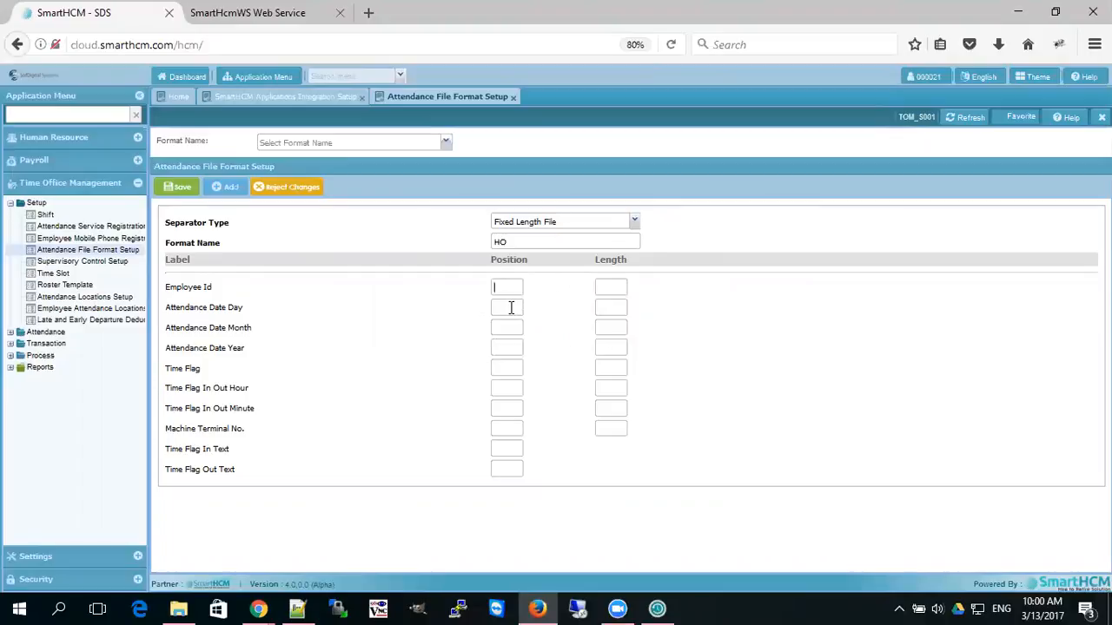
pyautogui.tripleClick(188, 287)
pyautogui.click(511, 286)
pyautogui.tripleClick(200, 308)
pyautogui.click(508, 308)
# Step: Load the existing SDS HIDA FLF attendance file format and open it for amendment
pyautogui.click(446, 146)
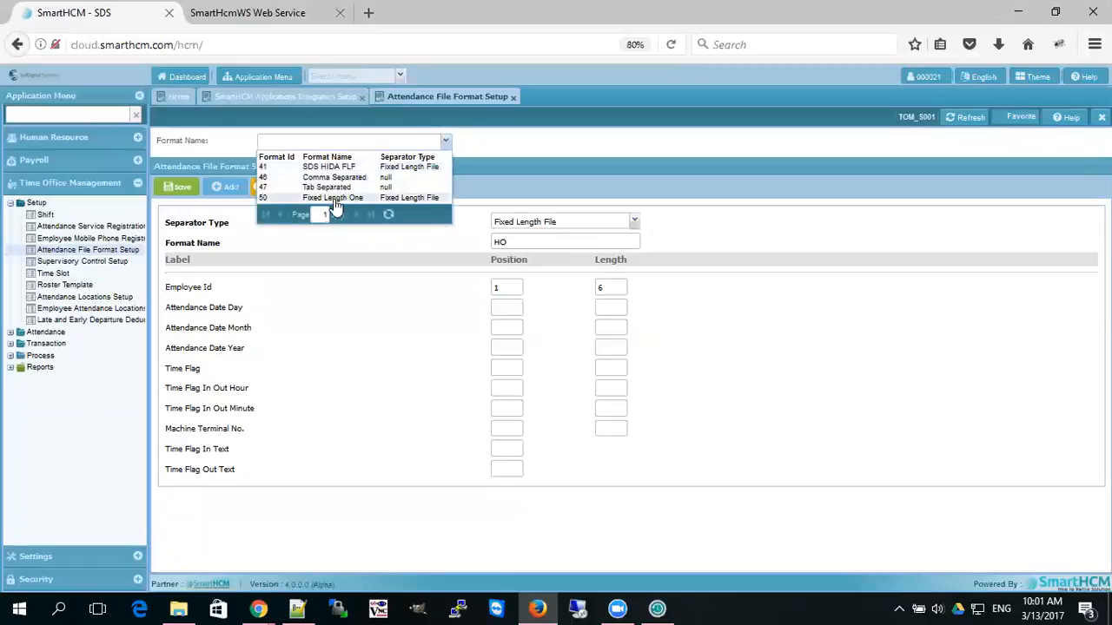
pyautogui.click(318, 170)
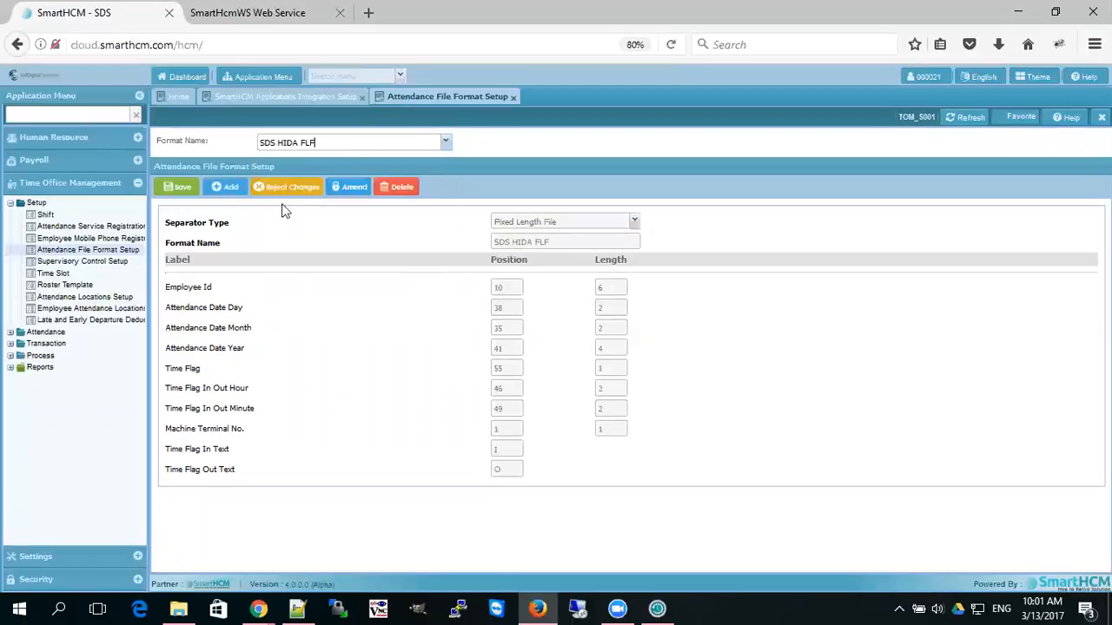
pyautogui.click(354, 187)
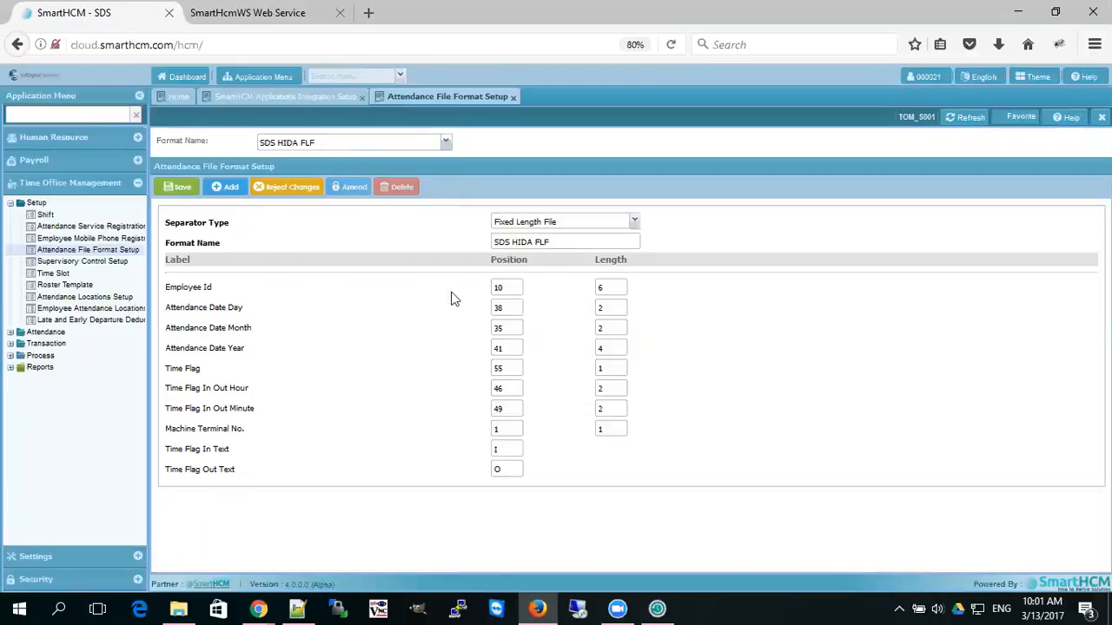
# Step: Examine the position and length settings of the employee ID and attendance date fields, and the format's name
pyautogui.doubleClick(488, 287)
pyautogui.click(613, 290)
pyautogui.moveTo(512, 307); pyautogui.dragTo(475, 307)
pyautogui.click(602, 308)
pyautogui.moveTo(508, 331); pyautogui.dragTo(475, 328)
pyautogui.moveTo(612, 329); pyautogui.dragTo(581, 335)
pyautogui.moveTo(508, 347); pyautogui.dragTo(472, 344)
pyautogui.click(610, 348)
pyautogui.click(321, 143)
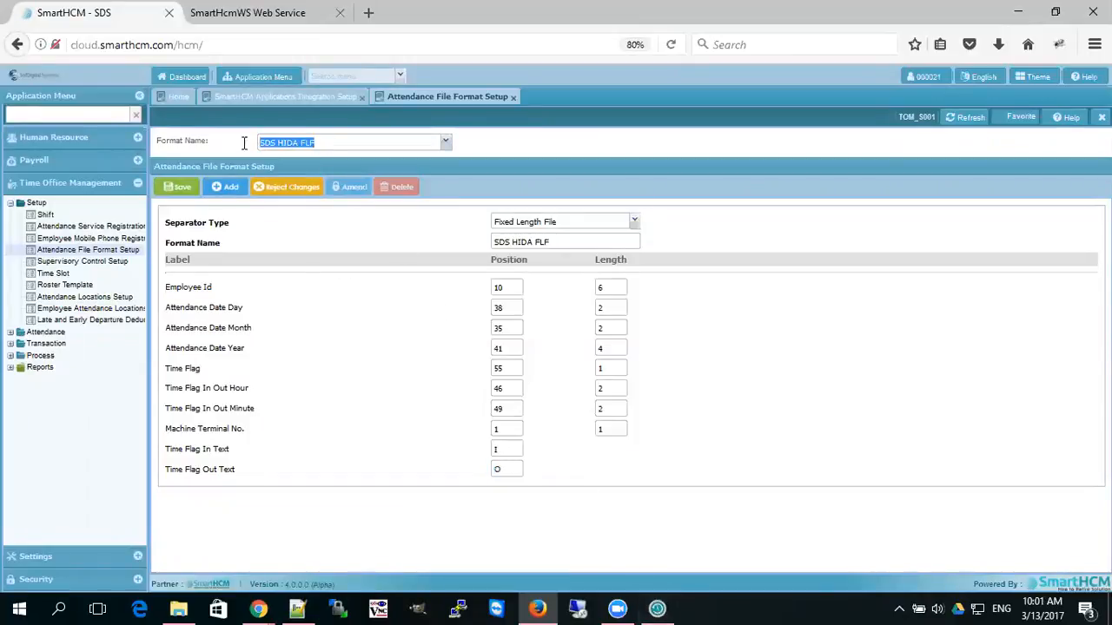
# Step: Switch to the Attendance Uploading Utility and select SDS HIDA FLF as the Test.txt entry's machine format
pyautogui.click(658, 608)
pyautogui.click(737, 361)
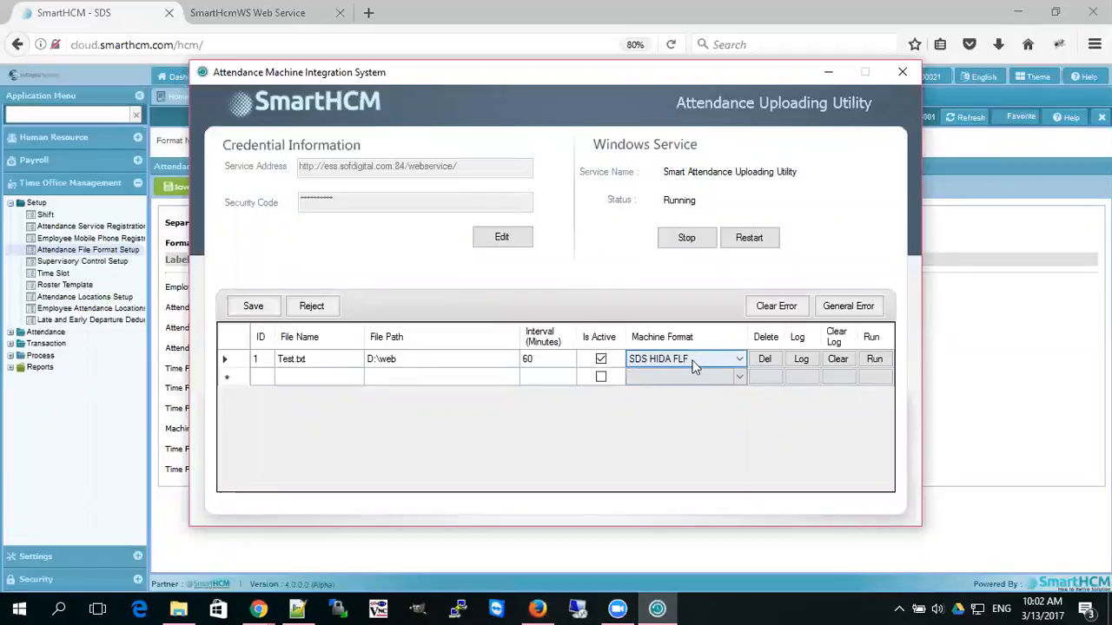
pyautogui.click(693, 367)
pyautogui.click(665, 379)
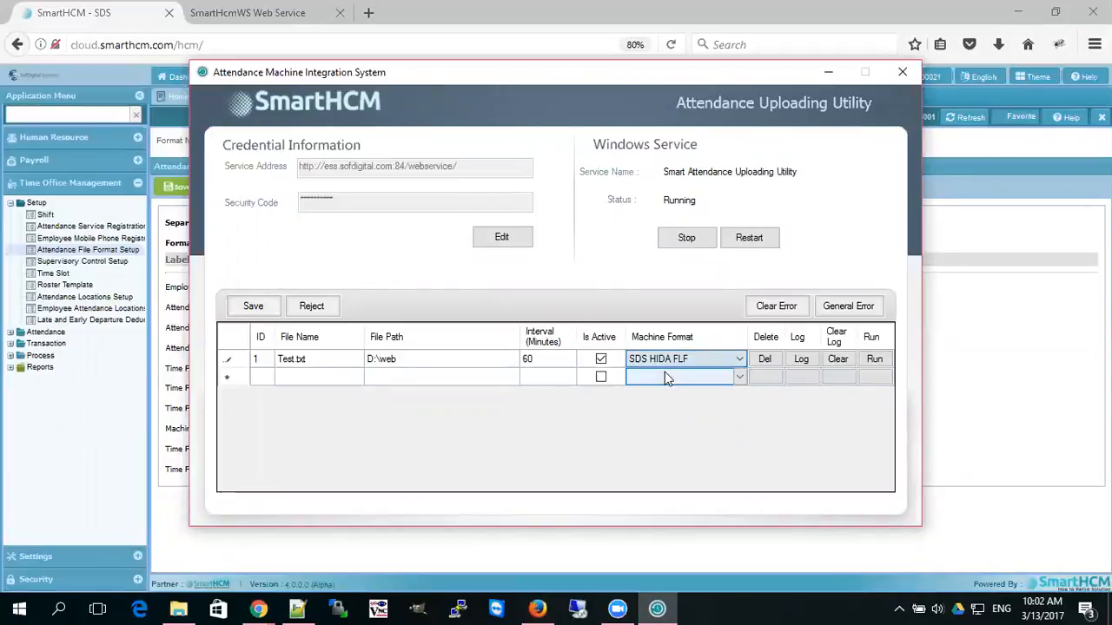
# Step: Save the Test.txt attendance file entry with its selected machine format
pyautogui.click(251, 308)
# Step: Examine the file path and file name of the Test.txt entry
pyautogui.click(449, 361)
pyautogui.click(431, 359)
pyautogui.click(413, 359)
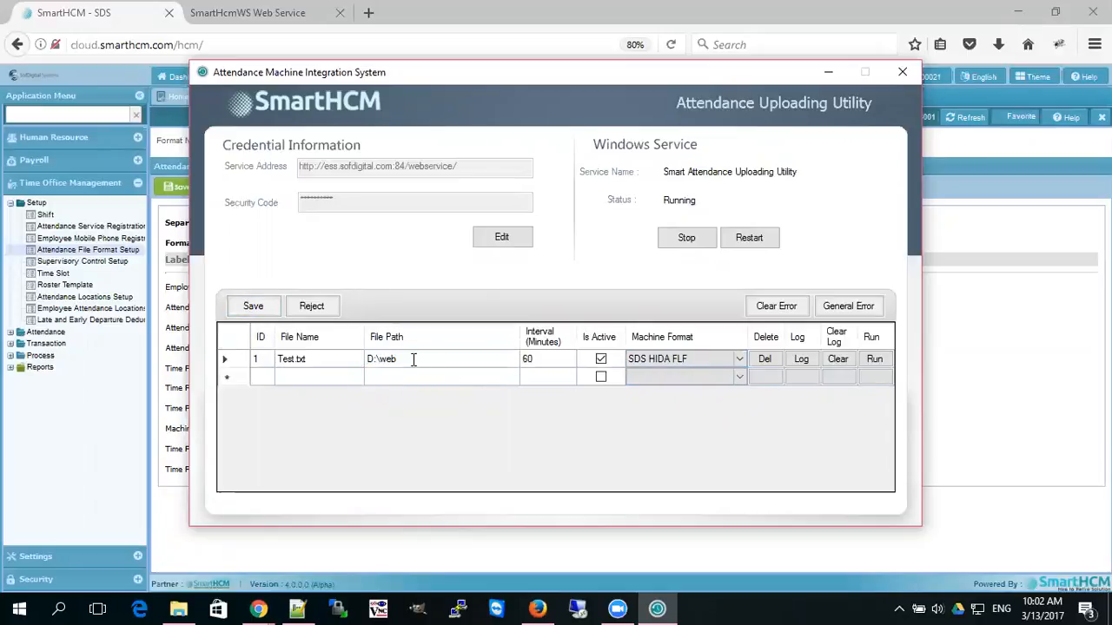
pyautogui.moveTo(400, 360); pyautogui.dragTo(369, 360)
pyautogui.click(426, 358)
pyautogui.click(332, 360)
pyautogui.click(330, 359)
pyautogui.click(330, 361)
pyautogui.moveTo(330, 360); pyautogui.dragTo(280, 356)
pyautogui.click(339, 363)
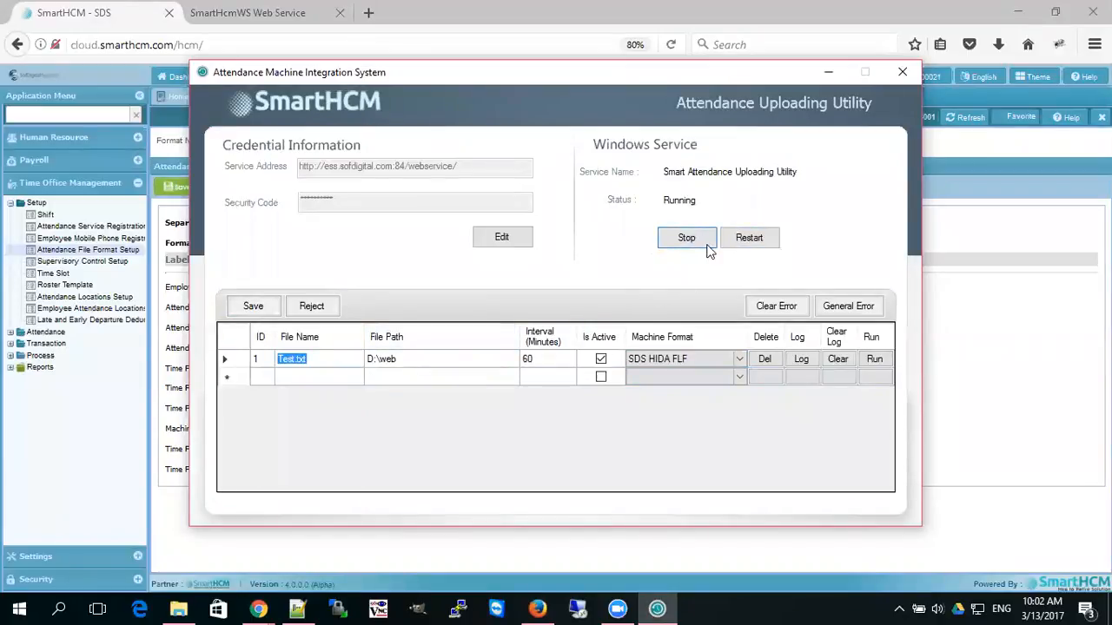
# Step: Restart the Smart Attendance Uploading Utility service and check the Test.txt entry's interval in minutes
pyautogui.click(740, 247)
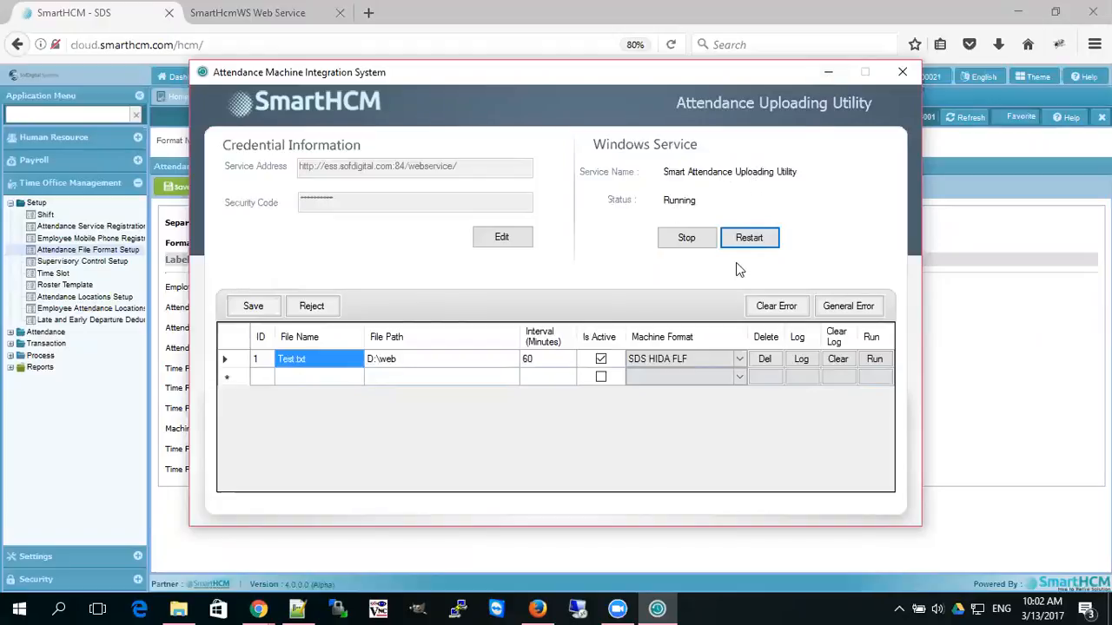
pyautogui.click(548, 365)
pyautogui.click(549, 358)
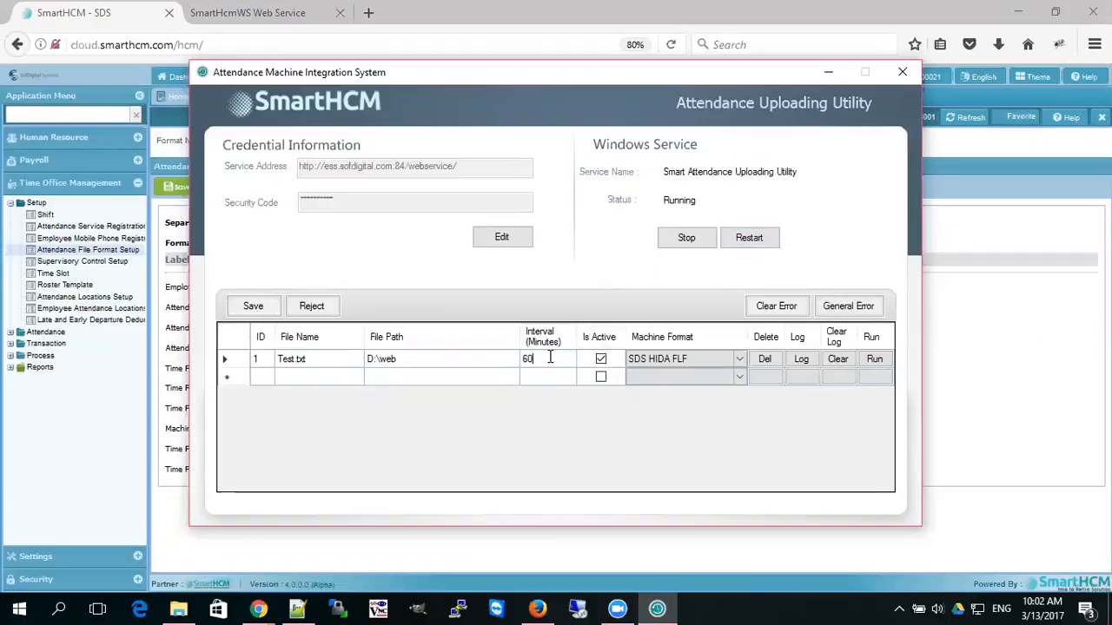
pyautogui.moveTo(563, 358); pyautogui.dragTo(511, 363)
# Step: Switch to SmartHCM in the browser, open Machine Attendance Loading, and view the file formats available for manual attendance uploading
pyautogui.click(962, 380)
pyautogui.click(10, 332)
pyautogui.click(92, 345)
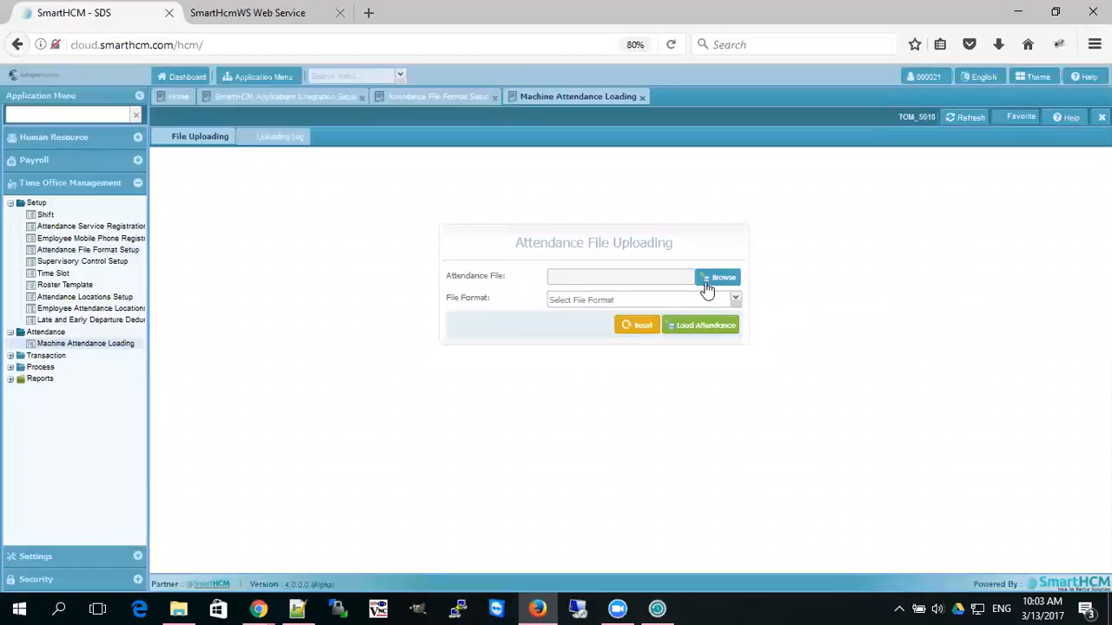
pyautogui.click(738, 301)
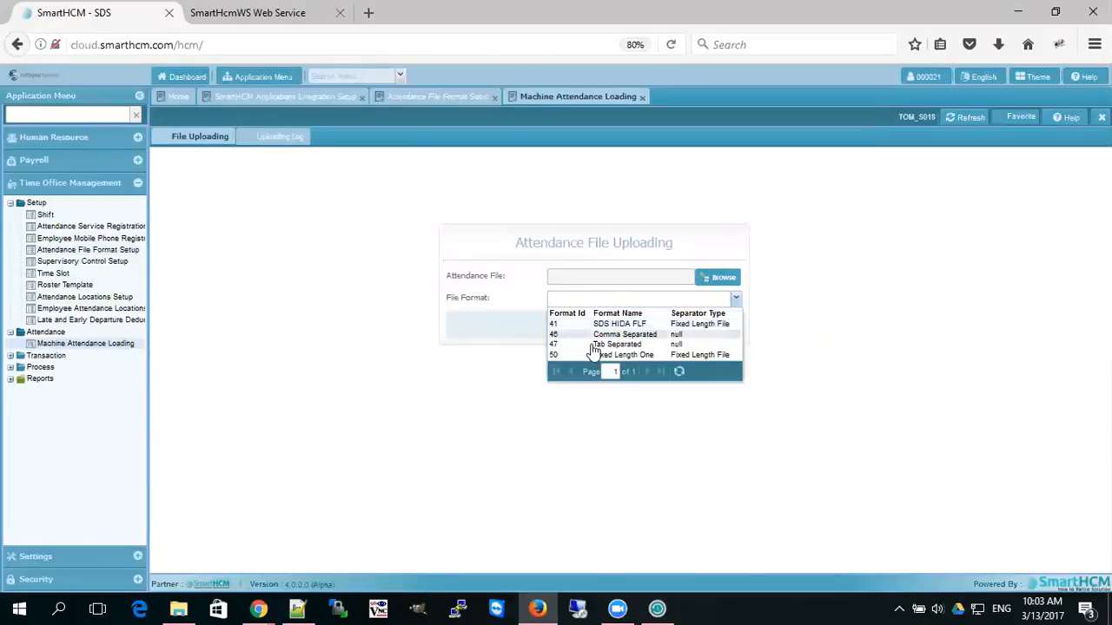
pyautogui.click(615, 278)
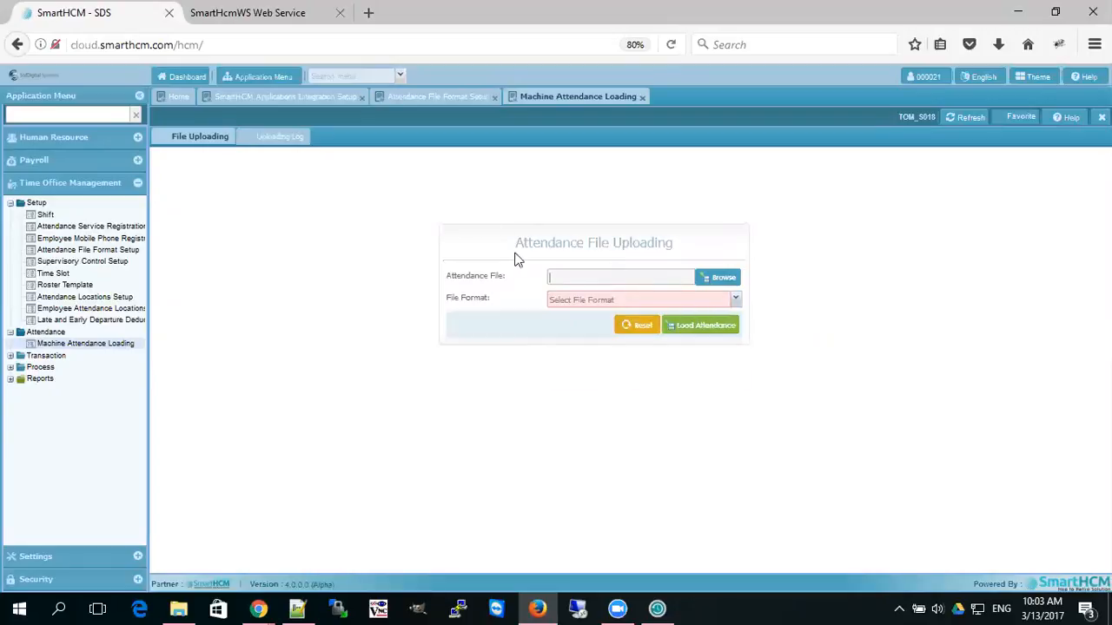
# Step: Open the attendance uploading log and inspect the uploaded data of file upload IDs 112 and 102
pyautogui.click(269, 141)
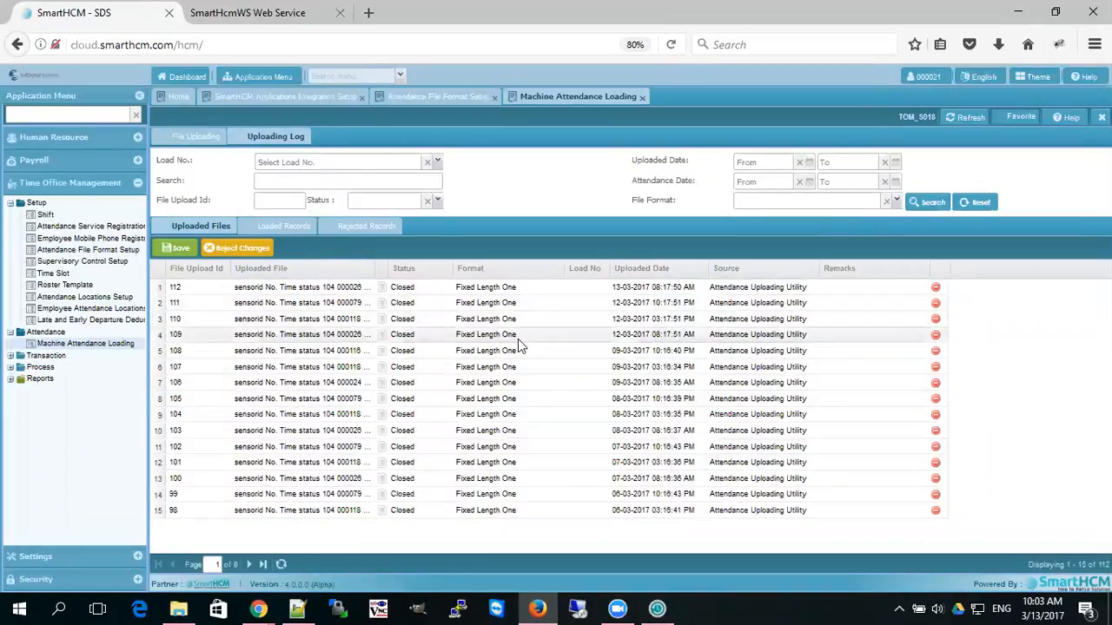
pyautogui.click(382, 289)
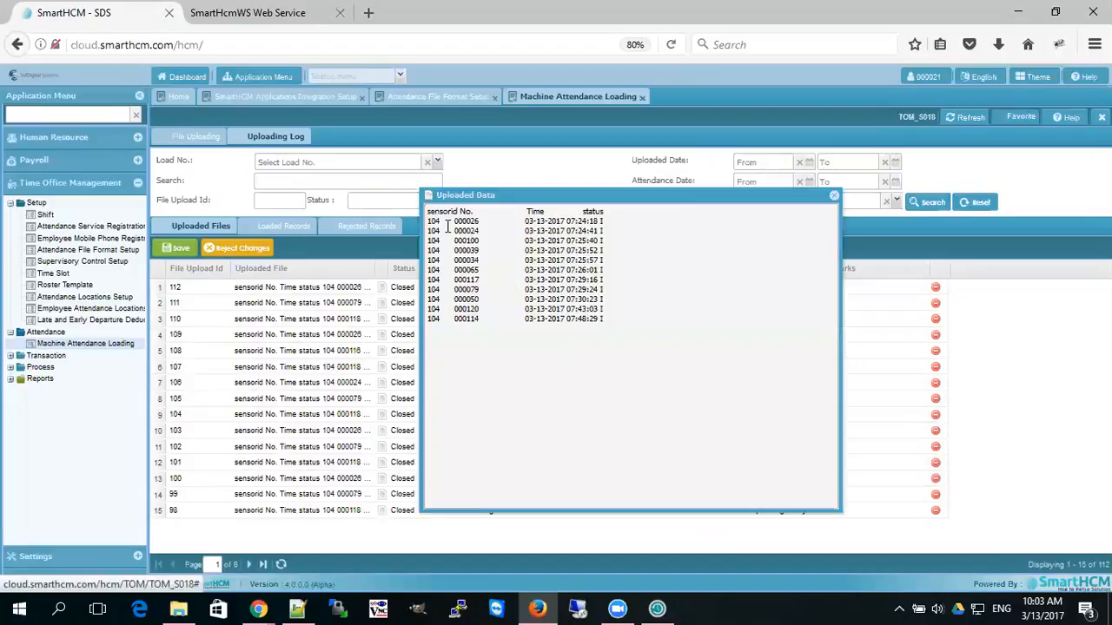
pyautogui.moveTo(618, 322); pyautogui.dragTo(424, 208)
pyautogui.click(669, 299)
pyautogui.click(834, 196)
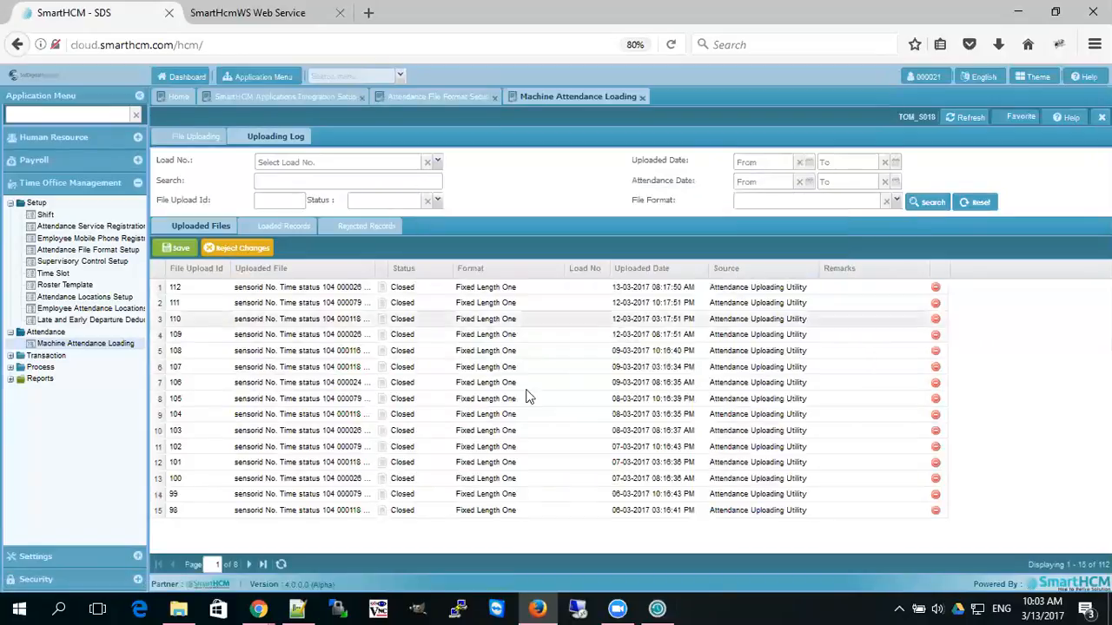
pyautogui.click(381, 446)
pyautogui.moveTo(622, 333); pyautogui.dragTo(428, 216)
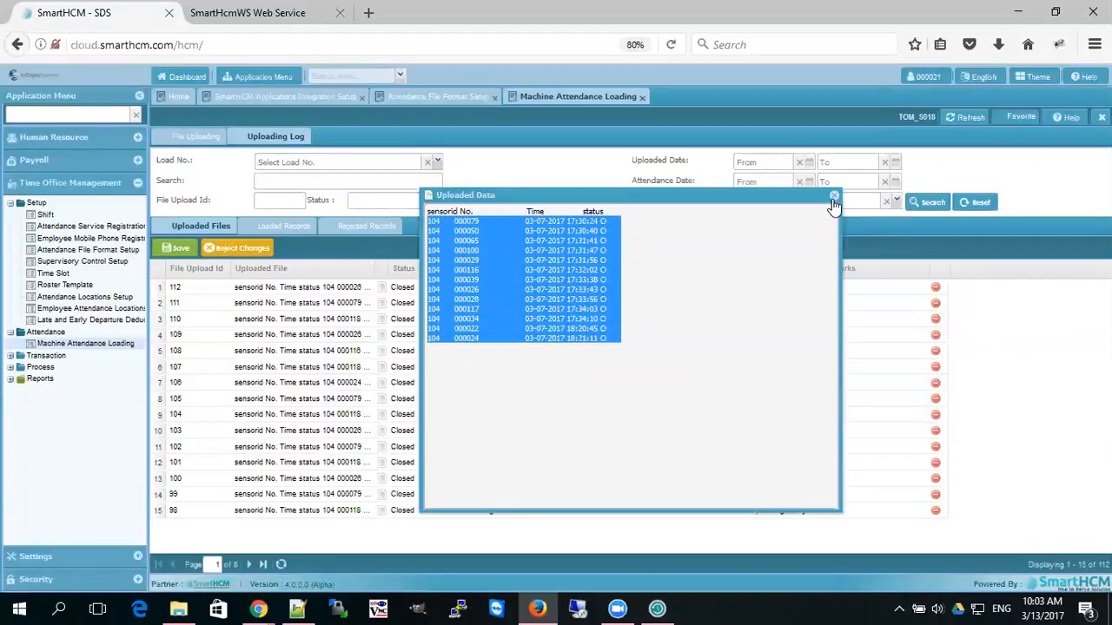
pyautogui.click(834, 198)
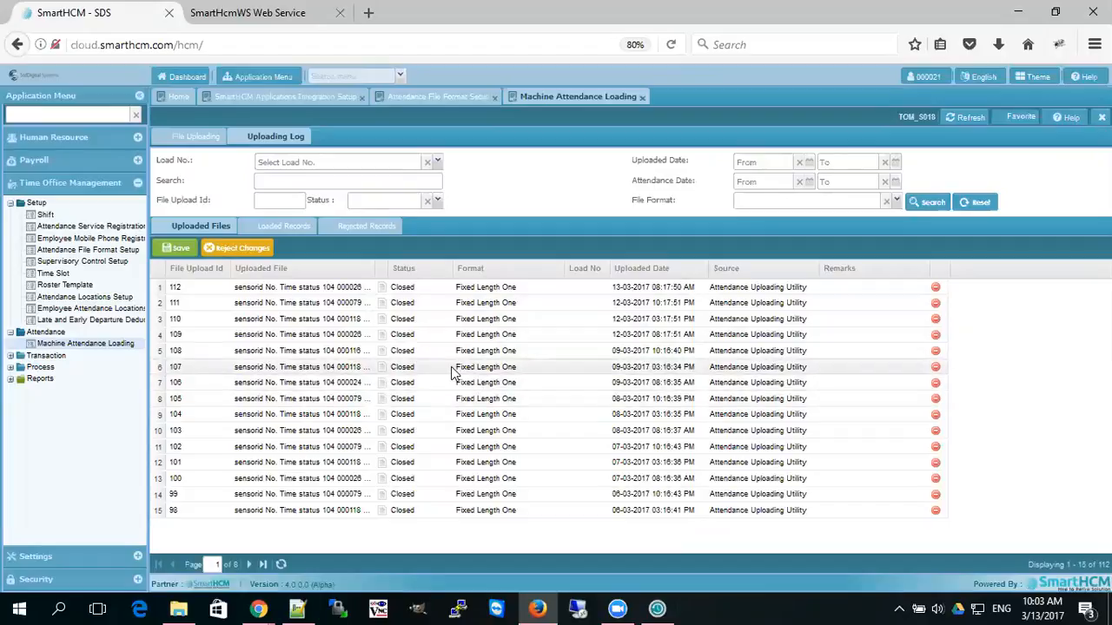
# Step: Switch back to the Attendance Uploading Utility
pyautogui.click(657, 608)
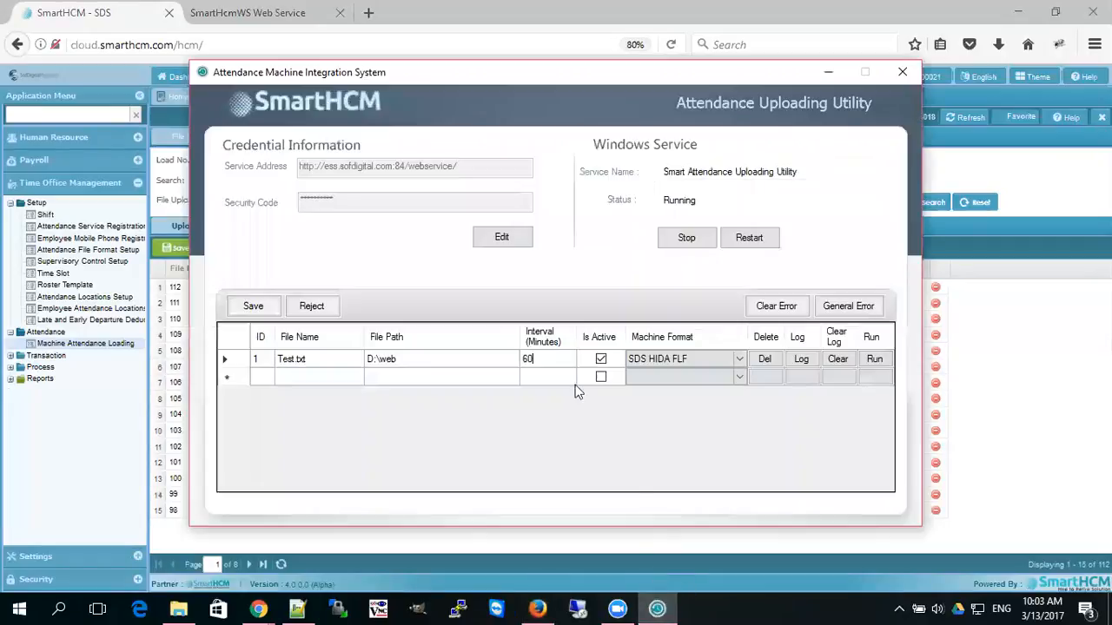